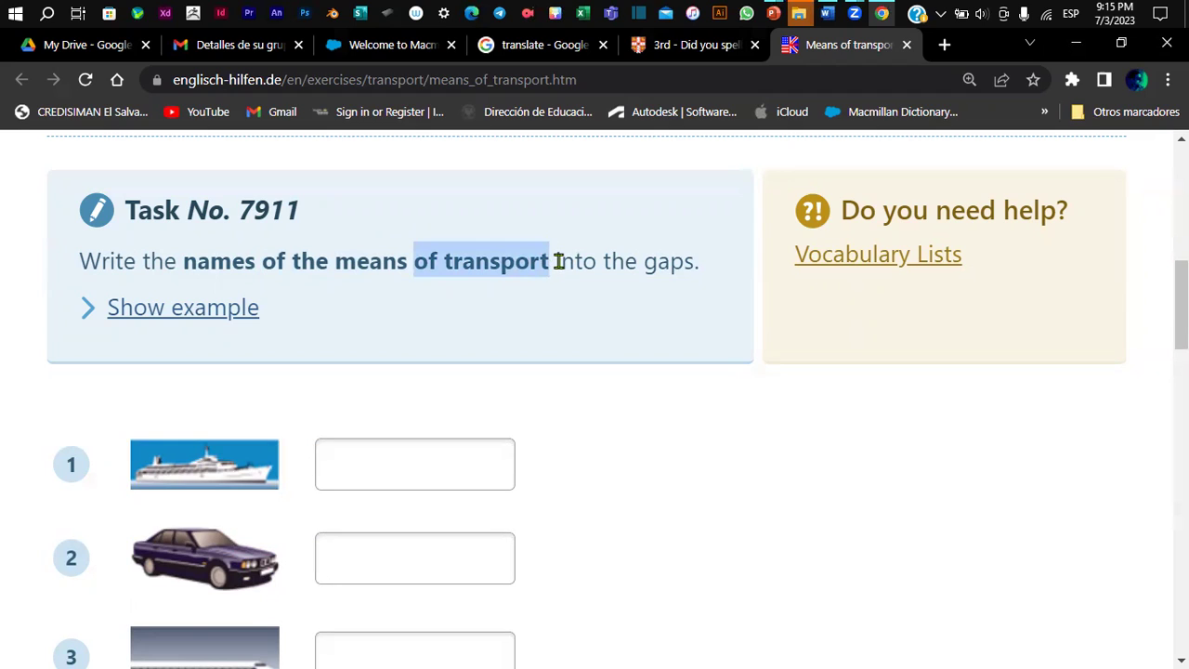
Step: Show the task's example, highlight its answer "van", and place the cursor in the gap beside the ship picture
drag(555, 261, 702, 265)
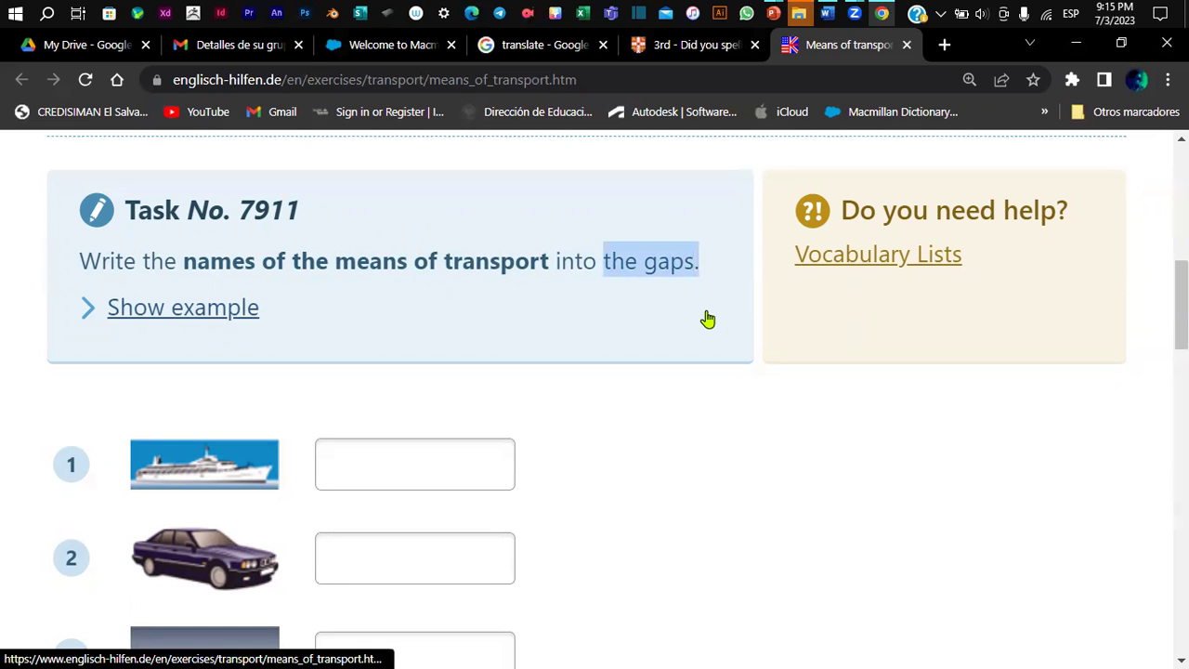
click(94, 312)
scroll(97, 317, down, 2)
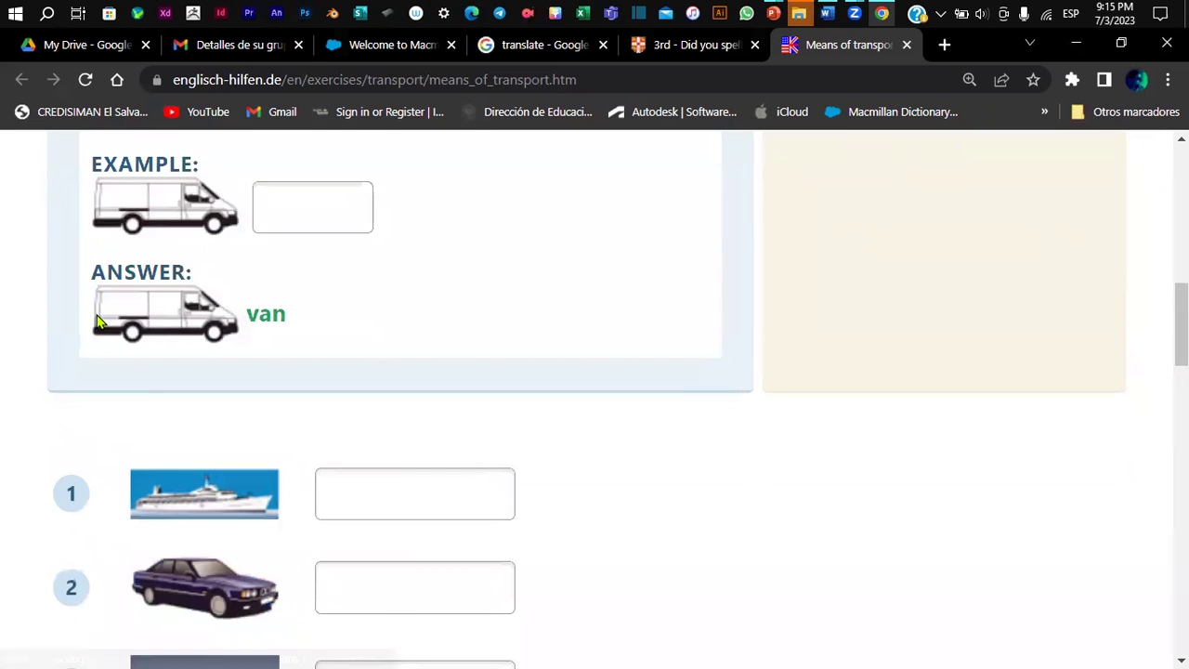
scroll(127, 236, up, 1)
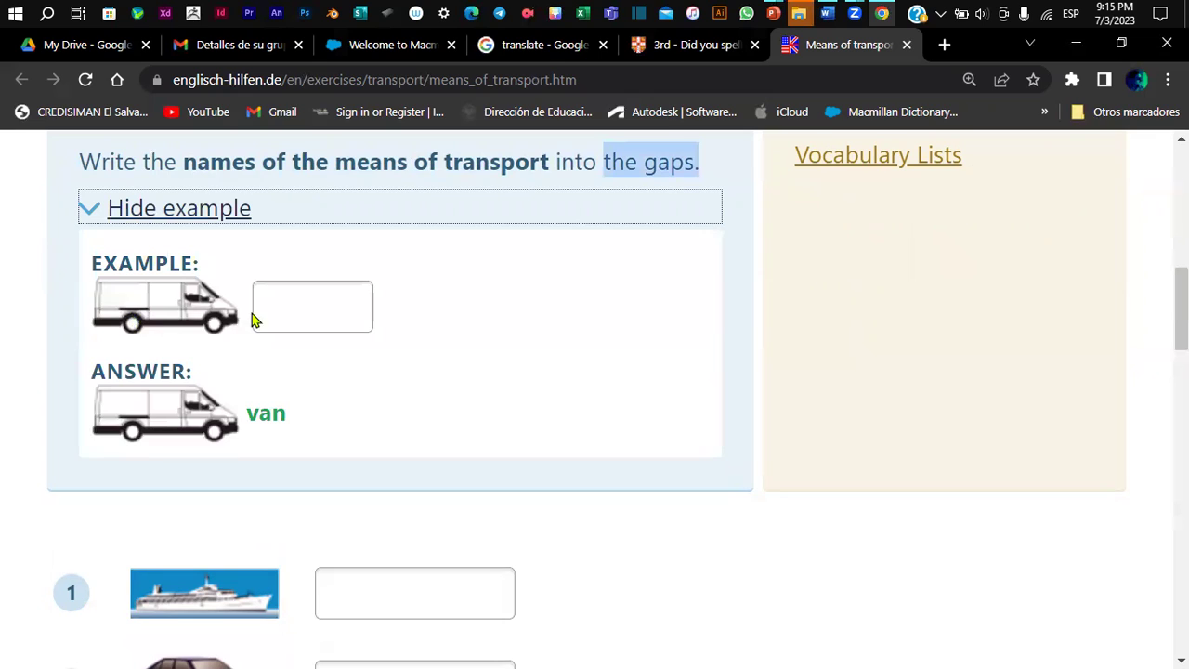
drag(254, 413, 342, 420)
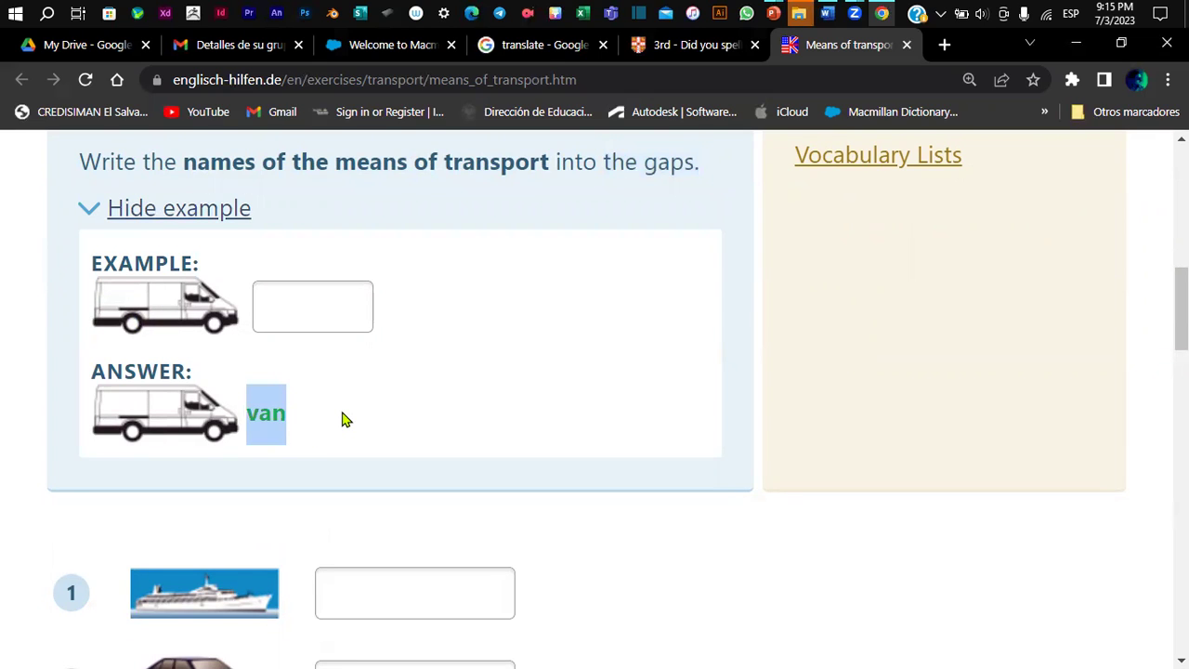
scroll(341, 419, down, 1)
click(271, 316)
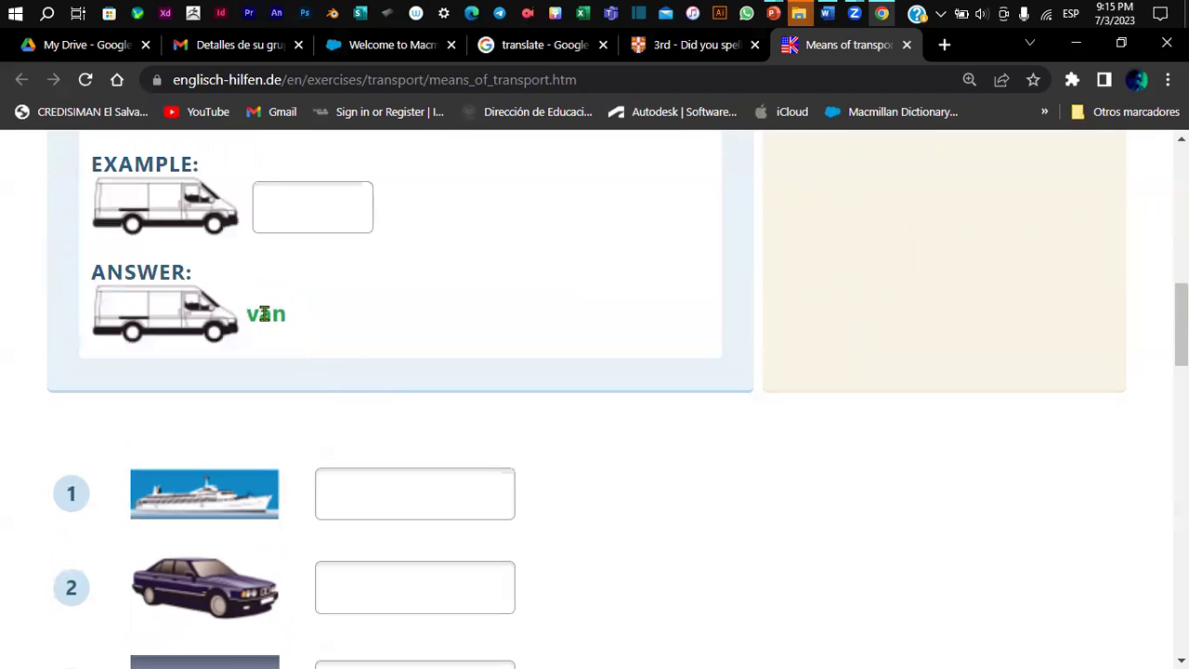
drag(249, 314, 291, 315)
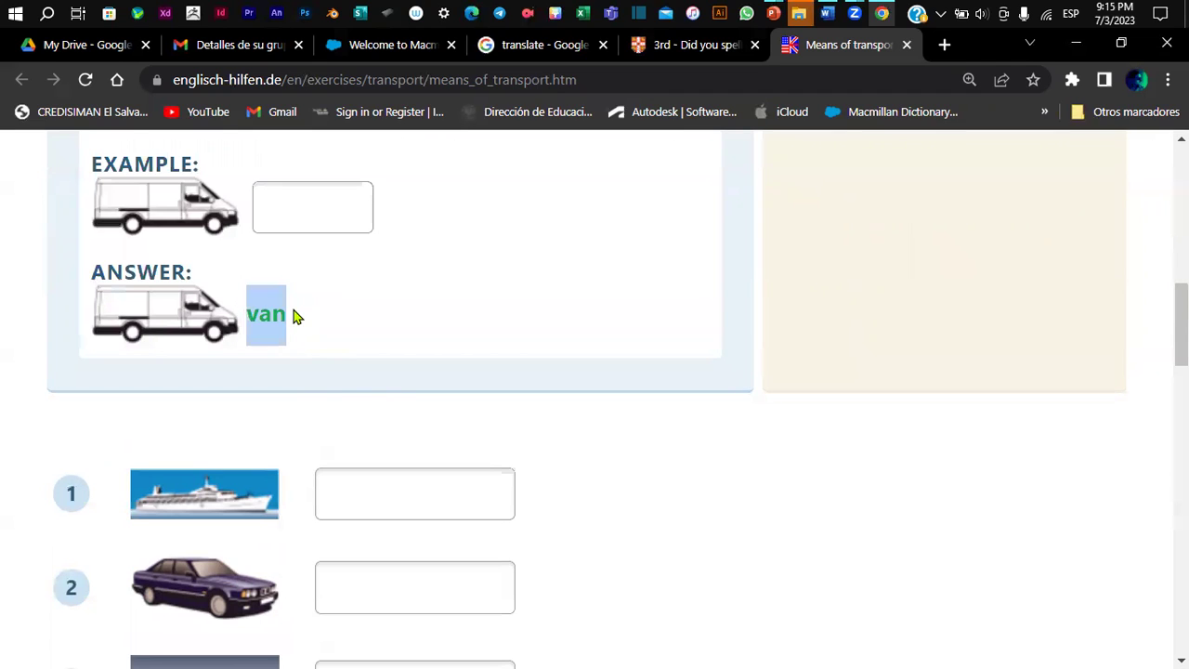
scroll(313, 319, down, 2)
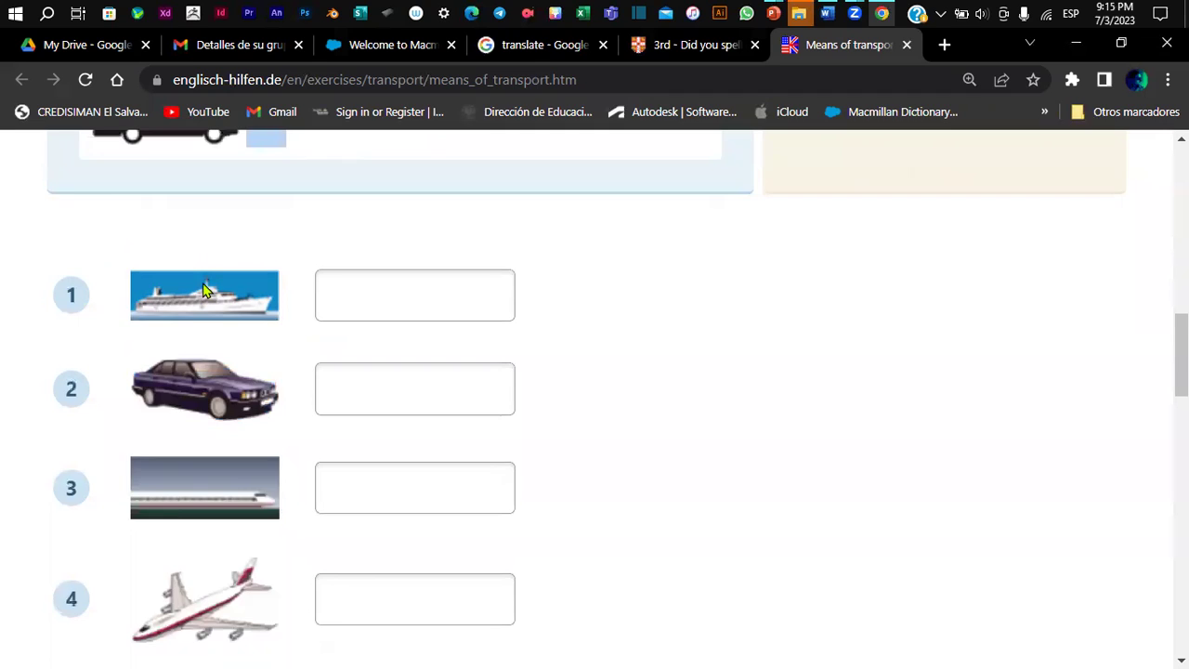
scroll(269, 290, down, 1)
click(360, 185)
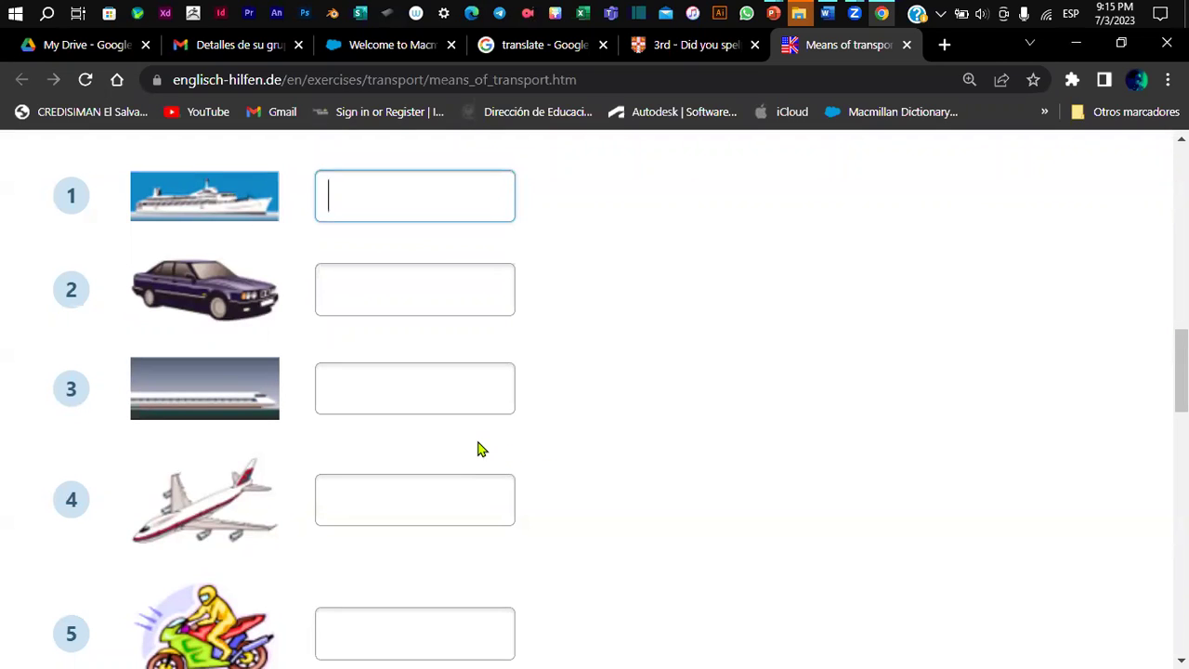
Step: Switch to the CLASS_NOTES document in Word, add the line "spell" below the sentence about bikes, and return to the exercise
click(827, 13)
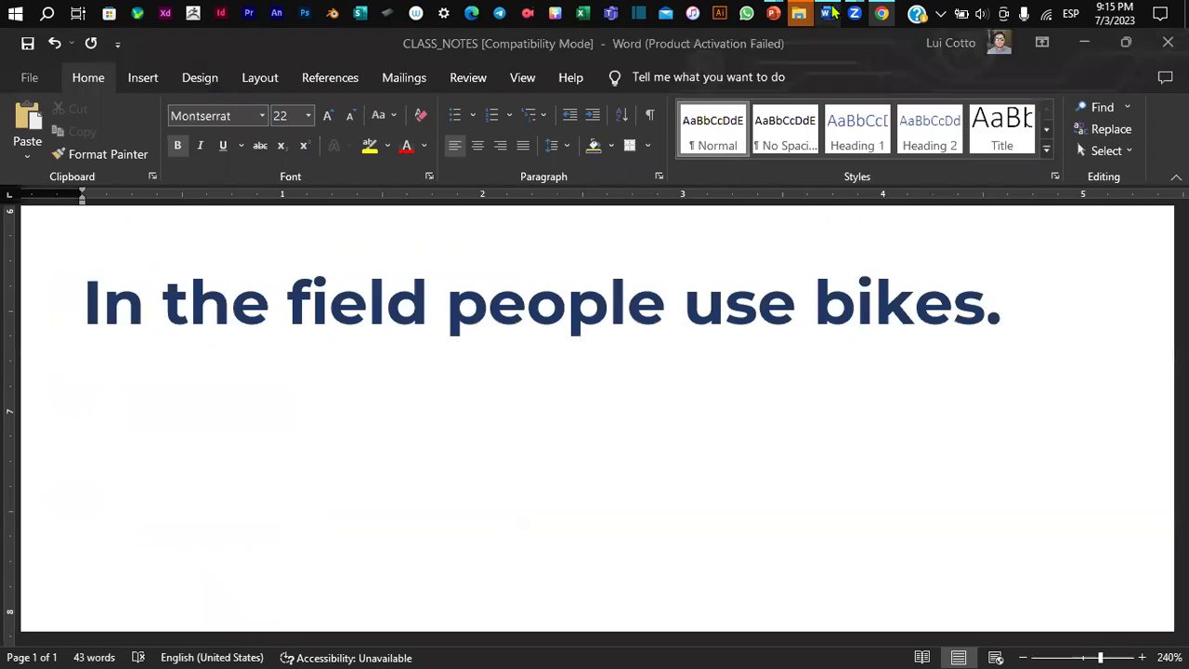
key(Return)
text(spell)
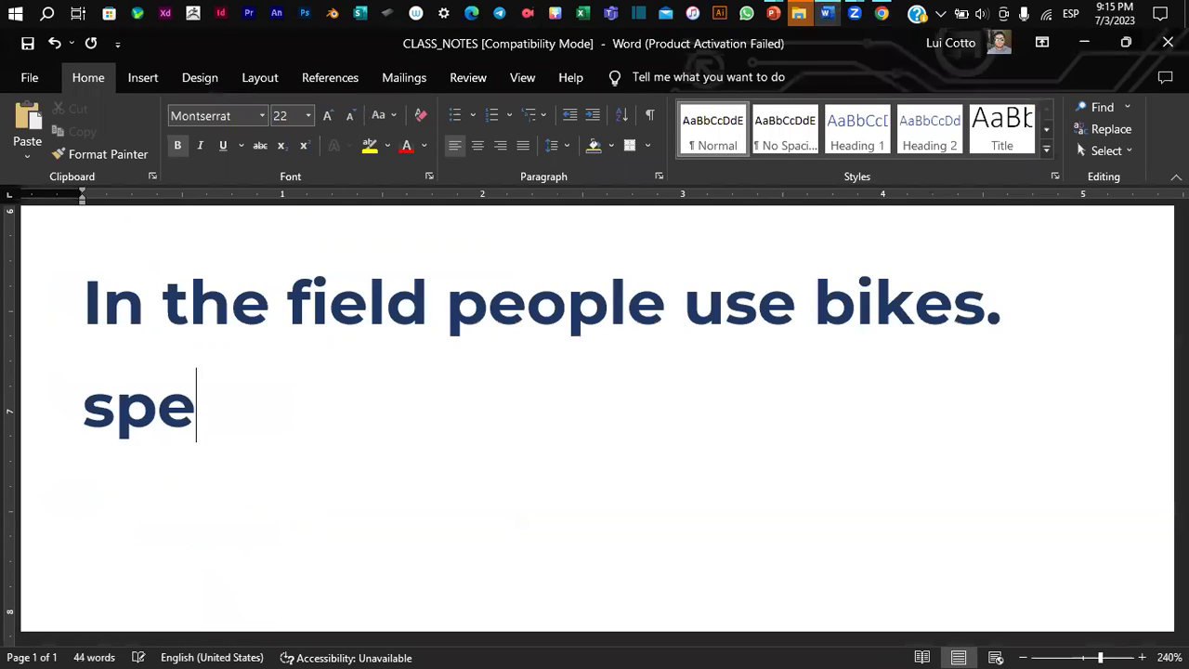
key(ctrl+z)
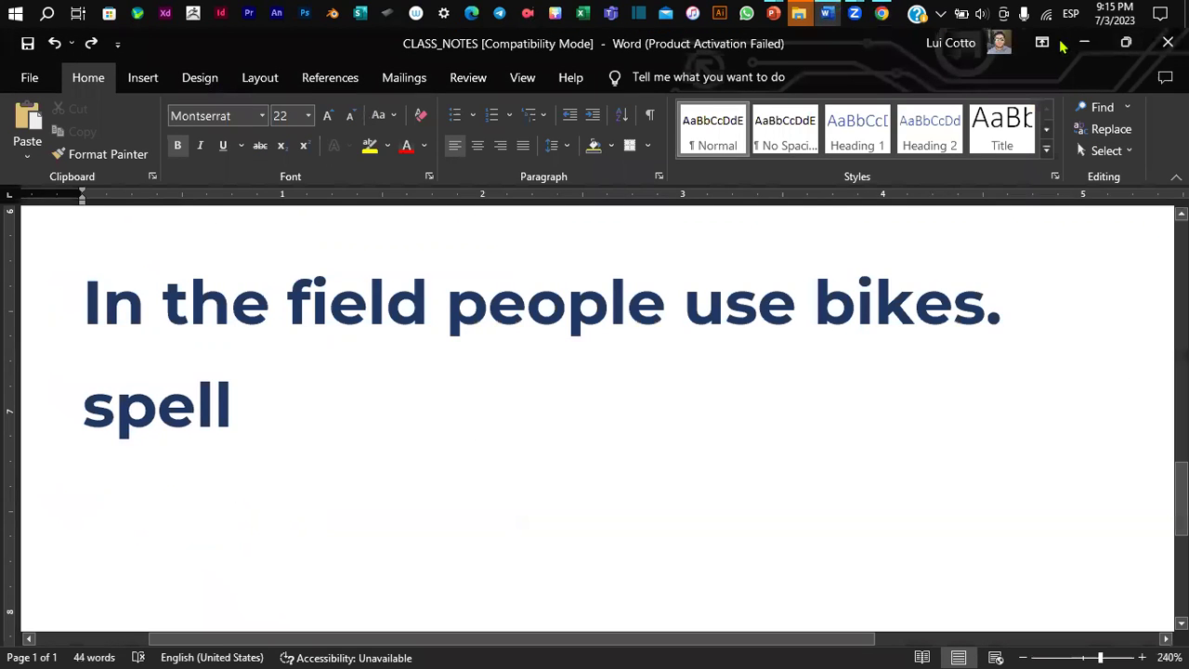
click(1042, 43)
click(1084, 43)
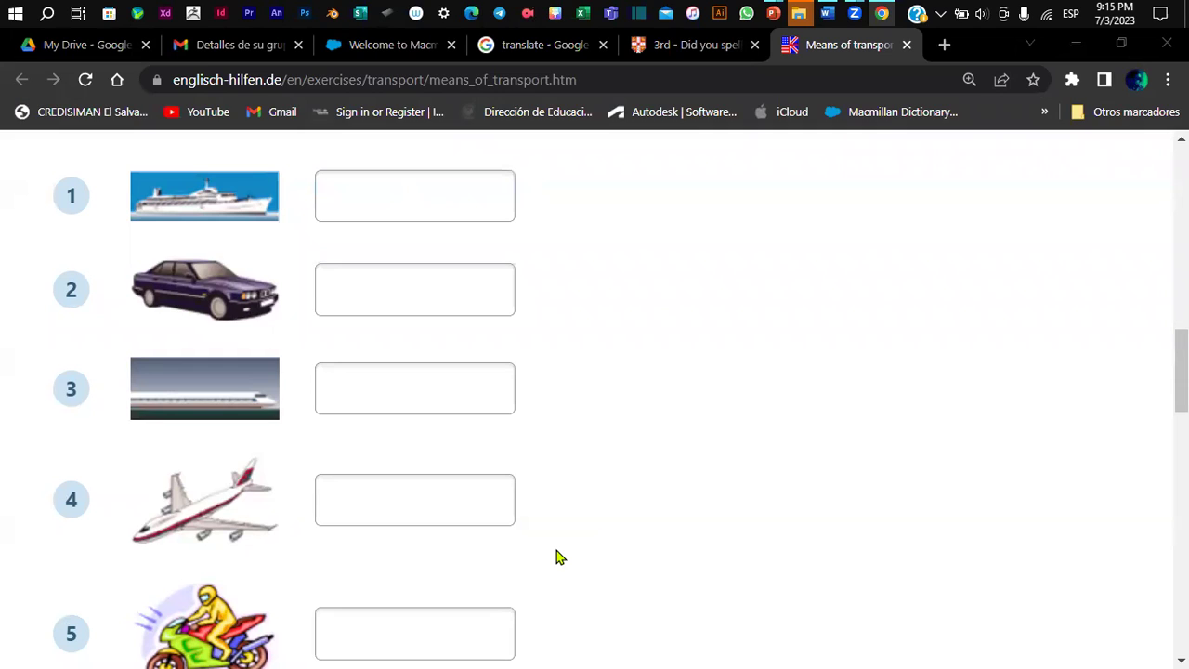
Step: Answer item 1 with "cheep" and item 2 with "car", leaving the cursor in the gap for item 3
click(367, 187)
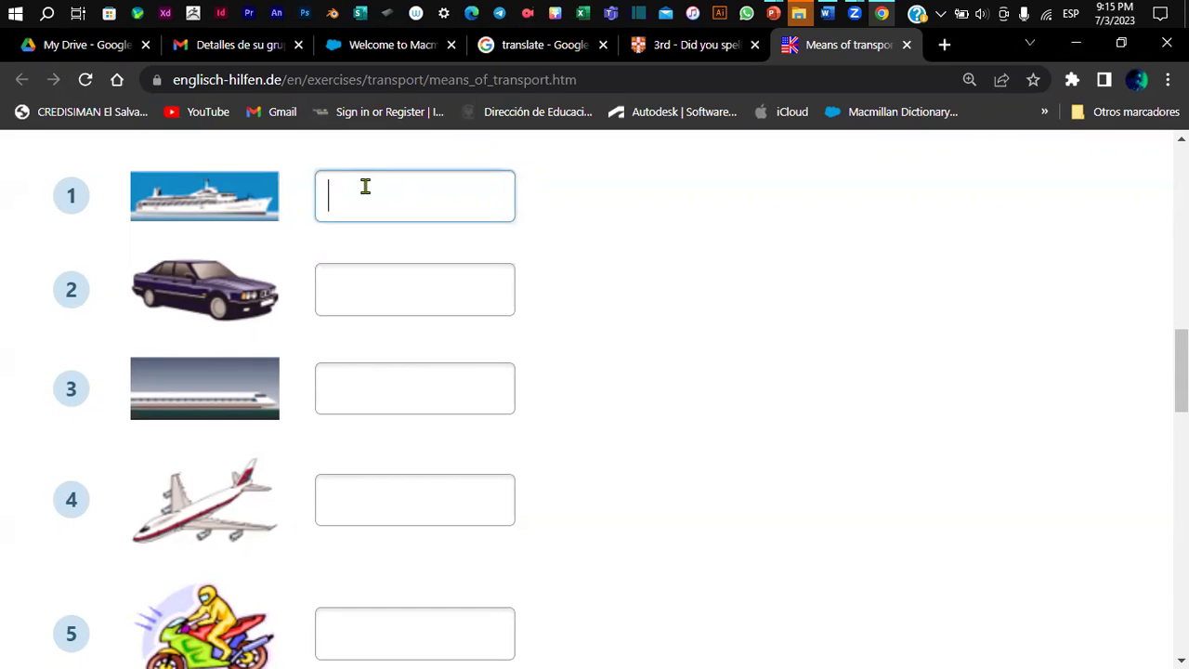
text(cheep)
click(329, 278)
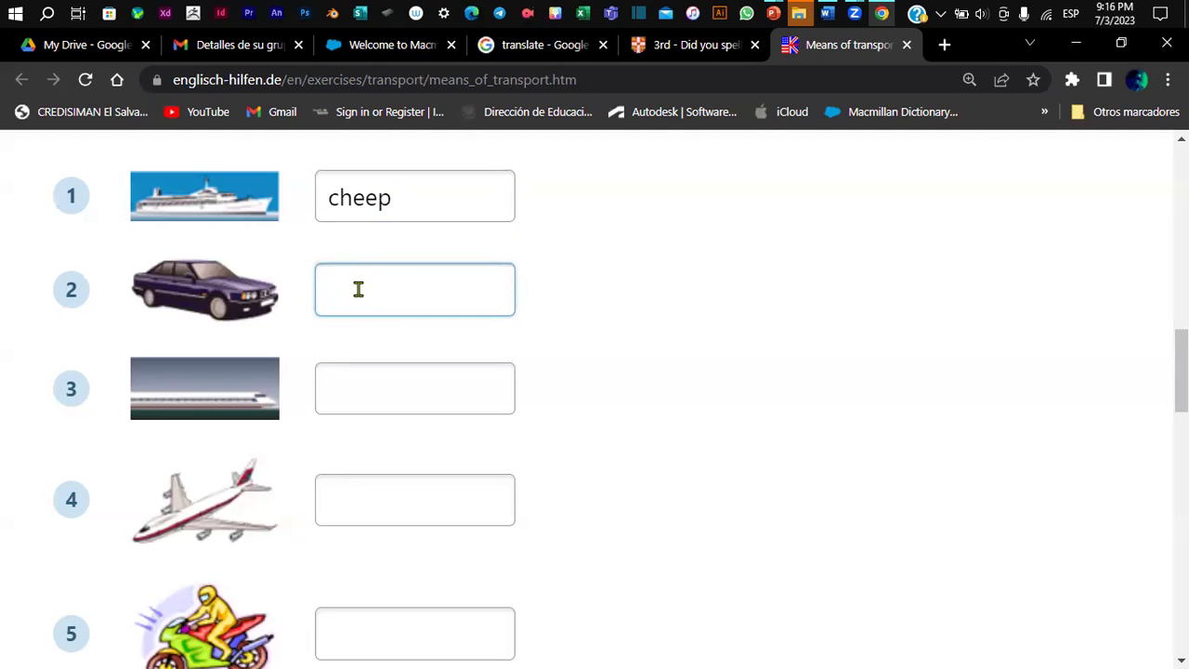
text(a)
click(385, 384)
scroll(386, 384, down, 1)
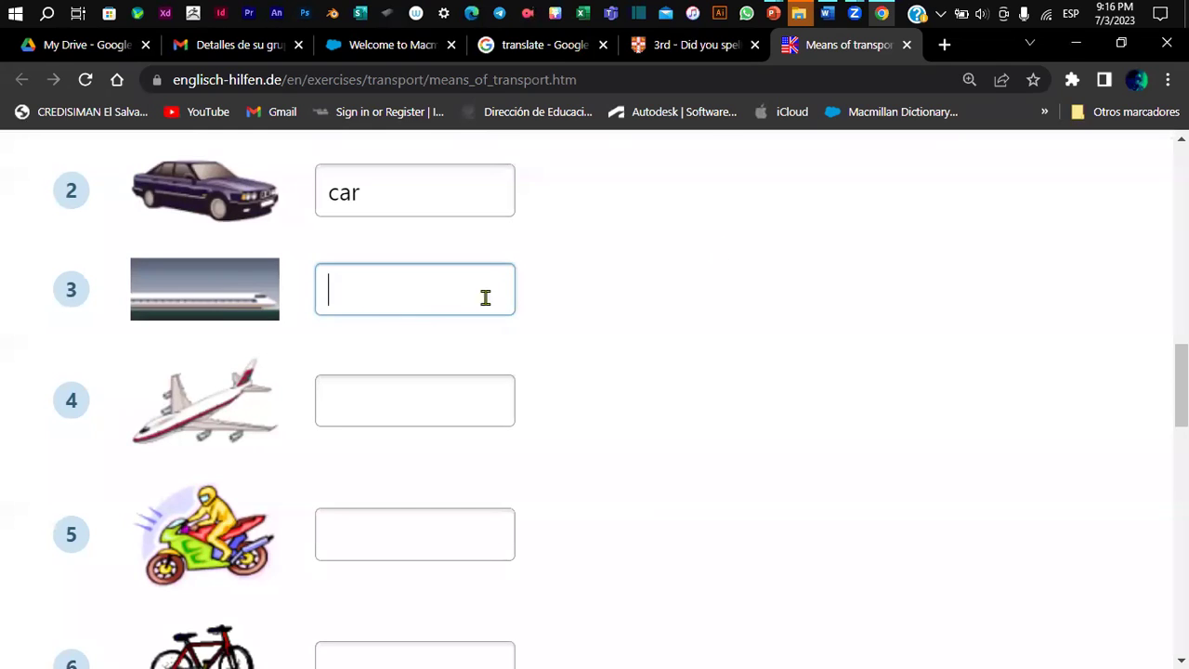
Step: Switch to the Cambridge Dictionary page and look up the English entry for "train"
click(644, 46)
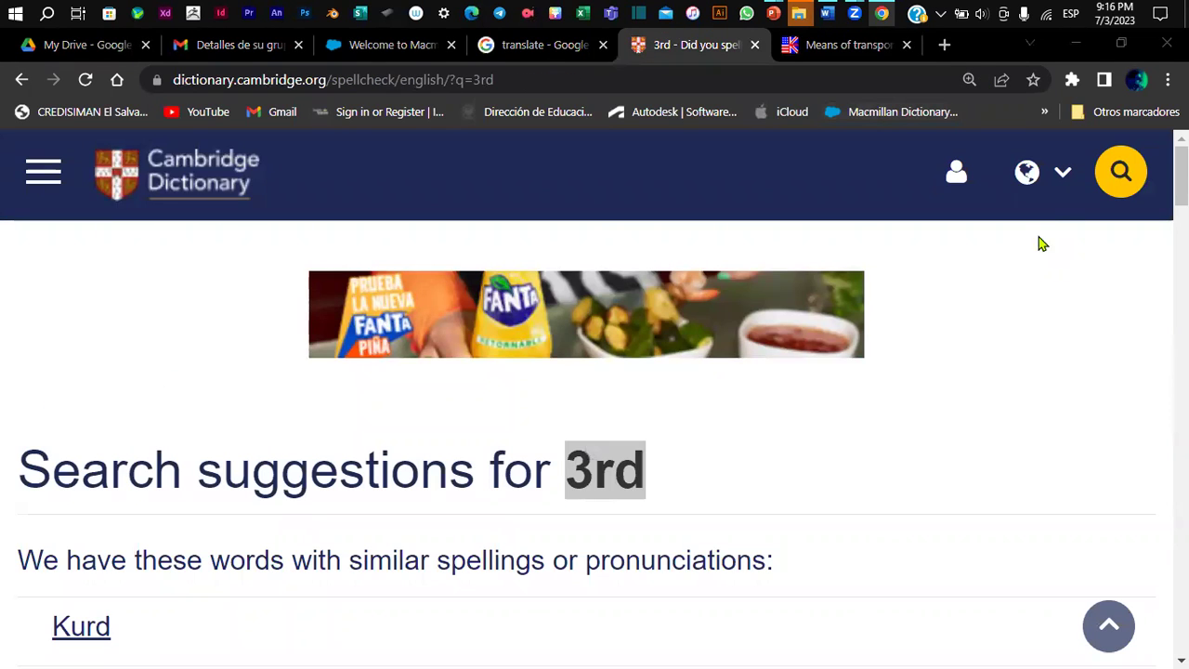
click(1120, 171)
click(221, 170)
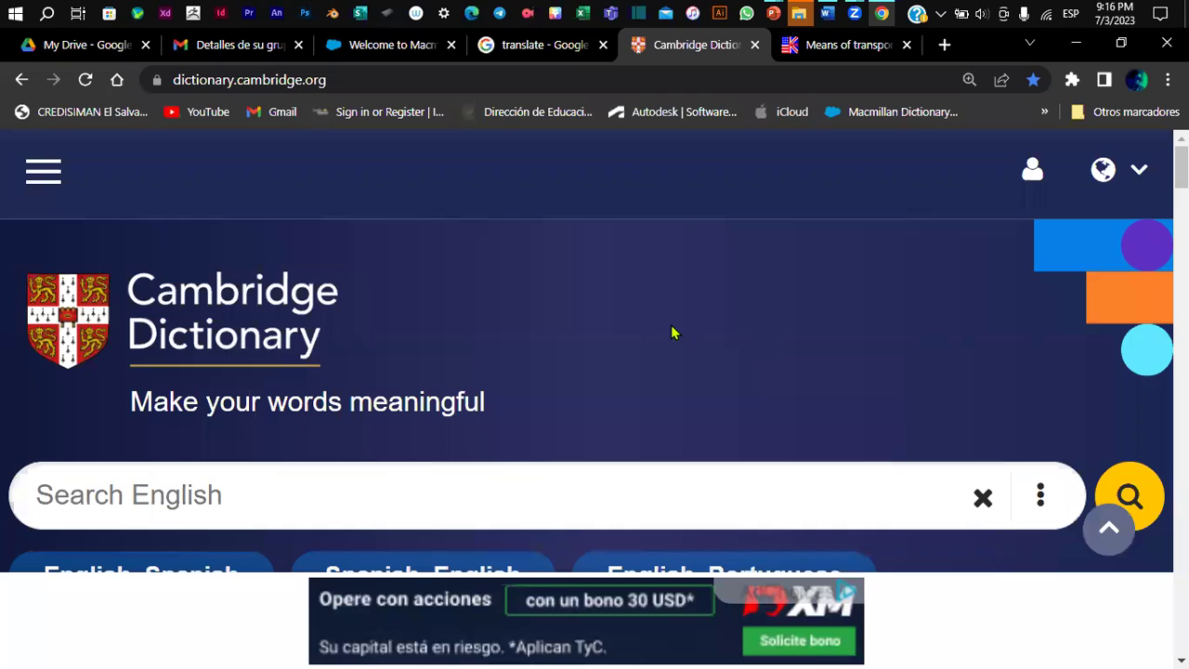
scroll(706, 432, down, 1)
scroll(720, 429, up, 1)
text(train)
key(Return)
scroll(715, 455, down, 3)
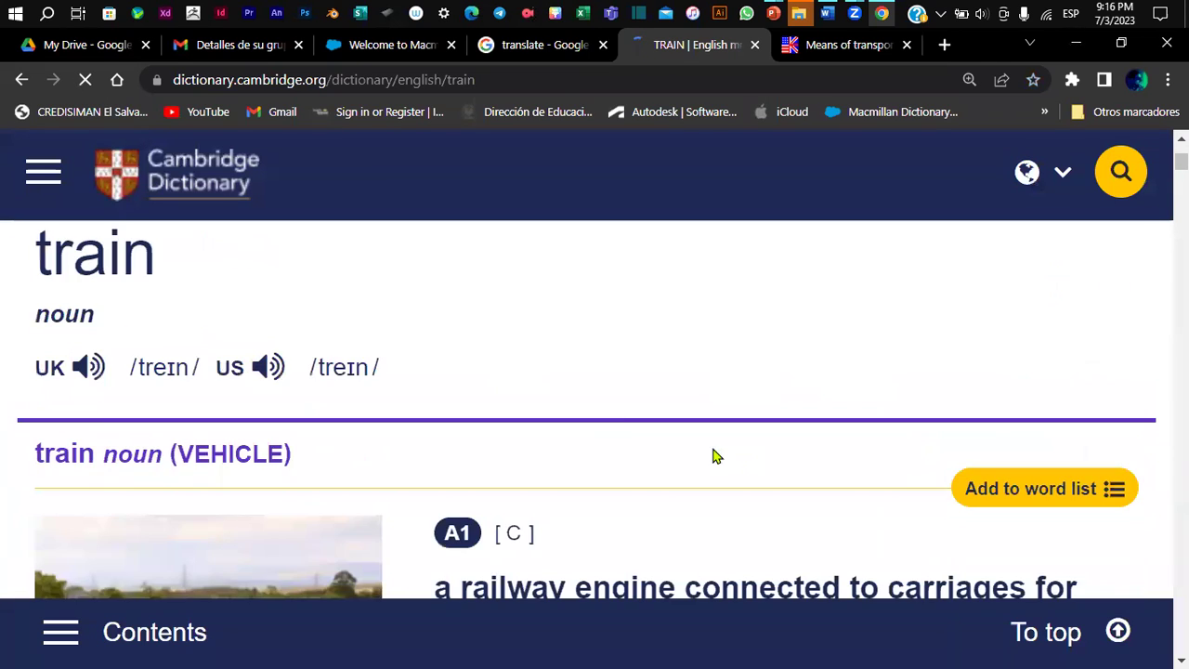
scroll(715, 455, up, 1)
Step: Highlight the headword "train" and play its US pronunciation several times, dismissing the advertisement below it
drag(37, 358, 318, 369)
drag(2, 372, 37, 362)
click(164, 359)
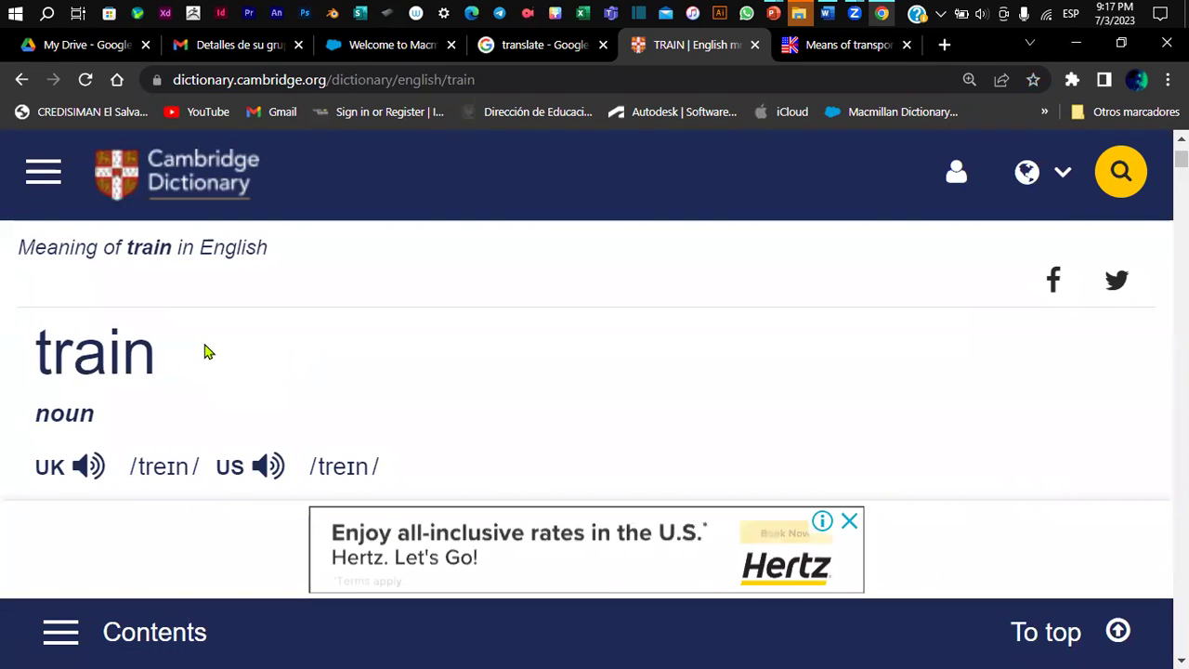
click(263, 467)
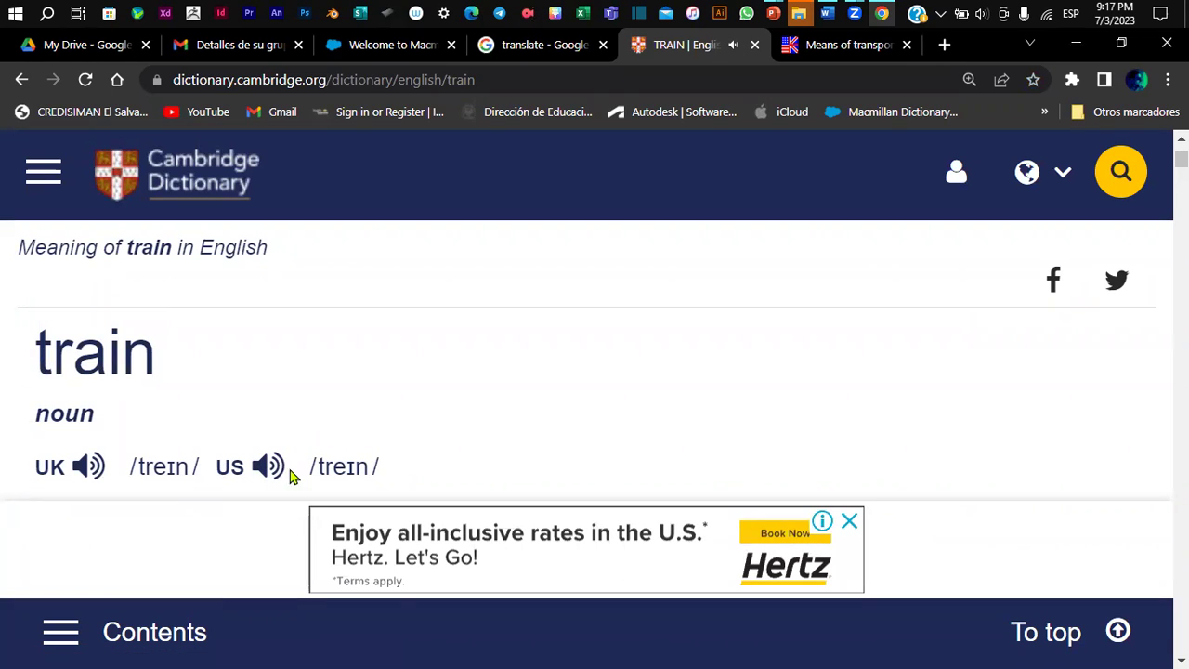
click(851, 522)
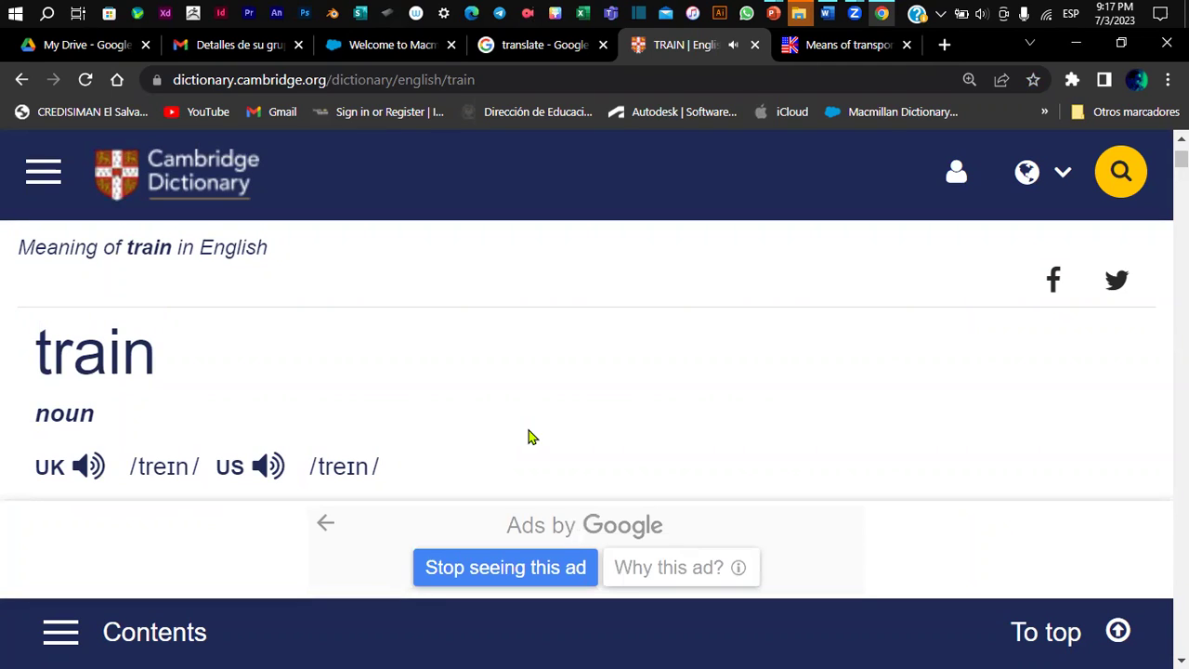
click(251, 462)
click(268, 469)
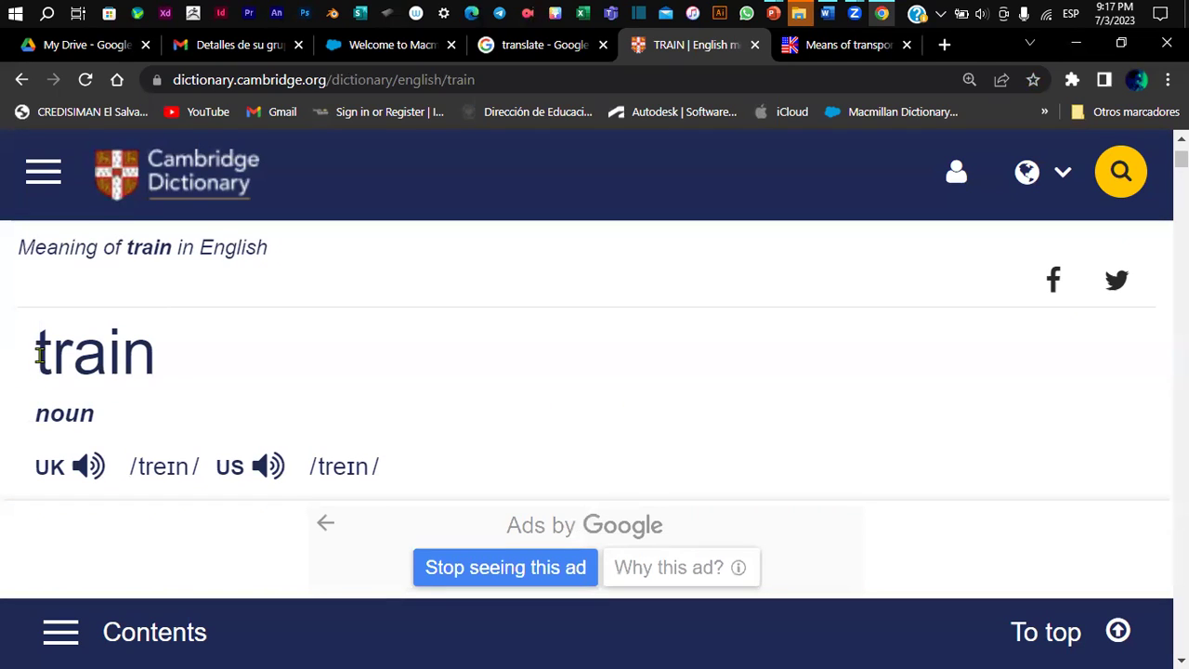
drag(37, 355, 156, 355)
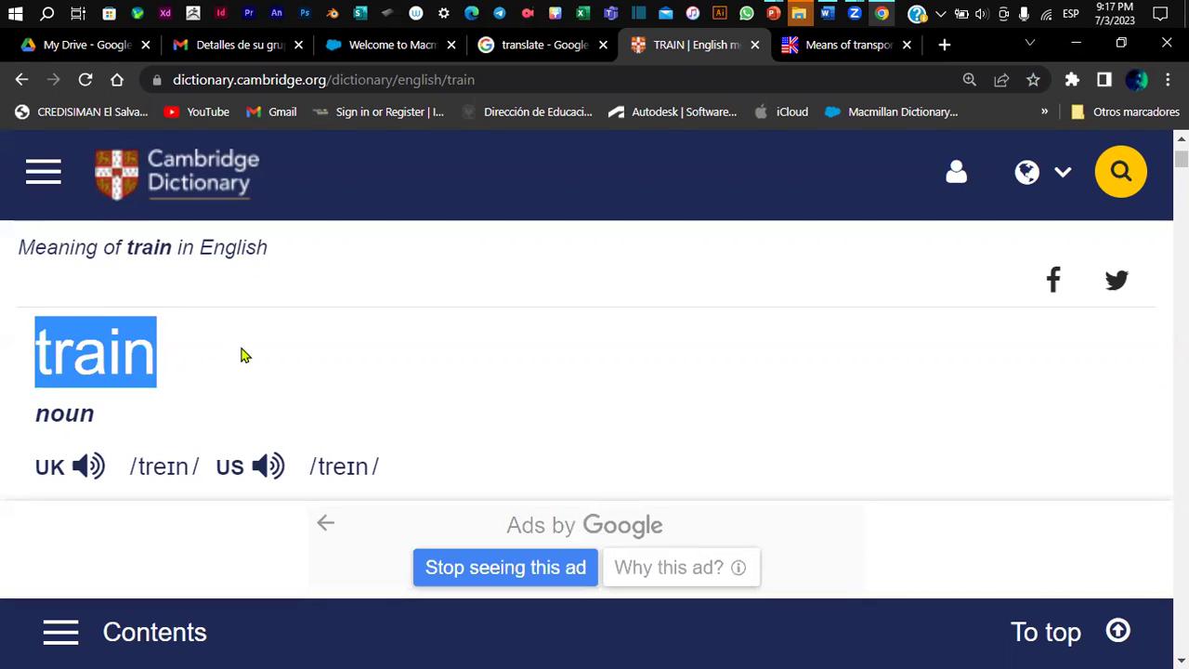
click(272, 366)
click(269, 466)
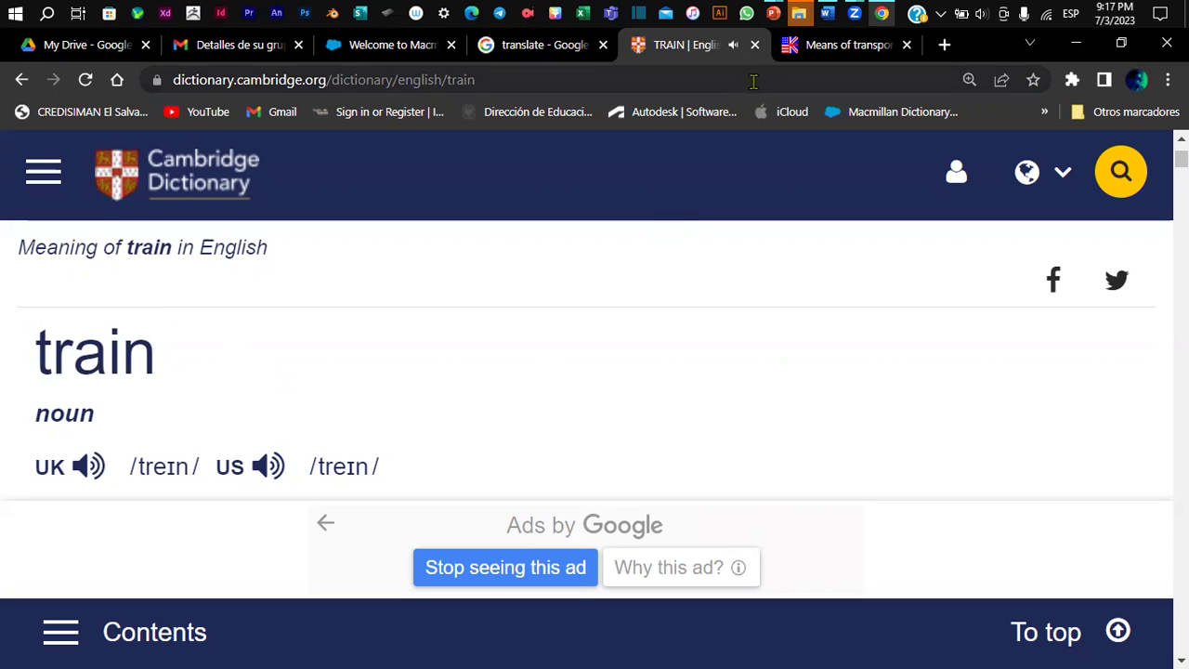
drag(31, 366, 208, 361)
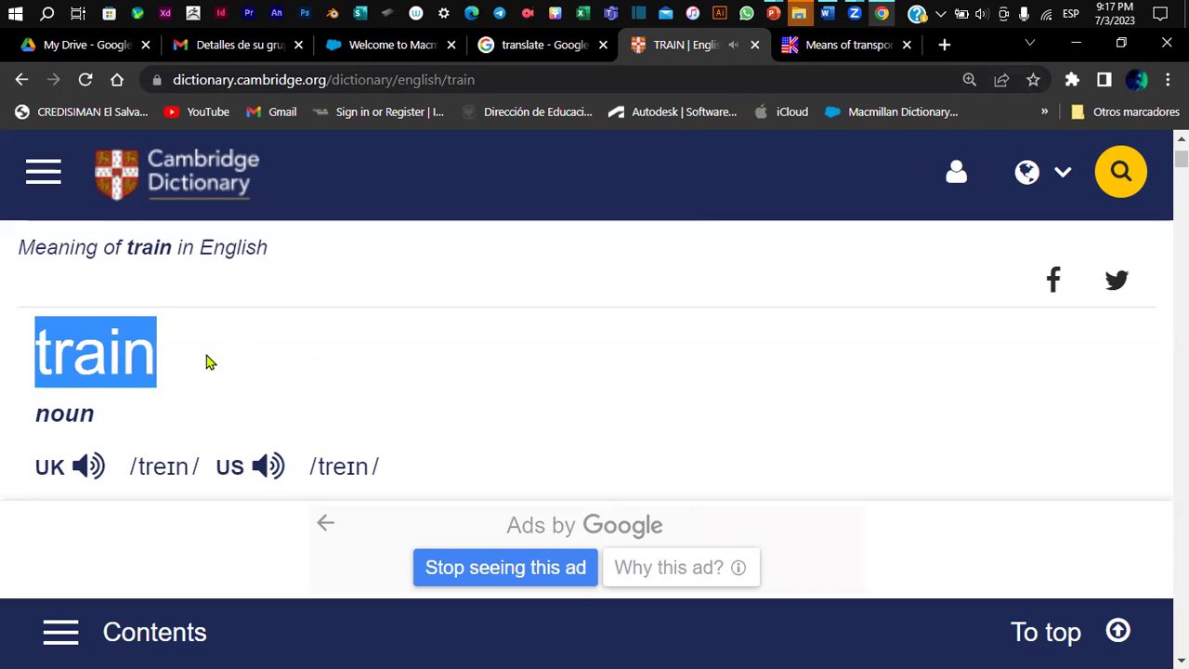
Step: Check the exercise's third gap, return to the dictionary entry, and highlight individual letters of "train" to spell it out
click(829, 49)
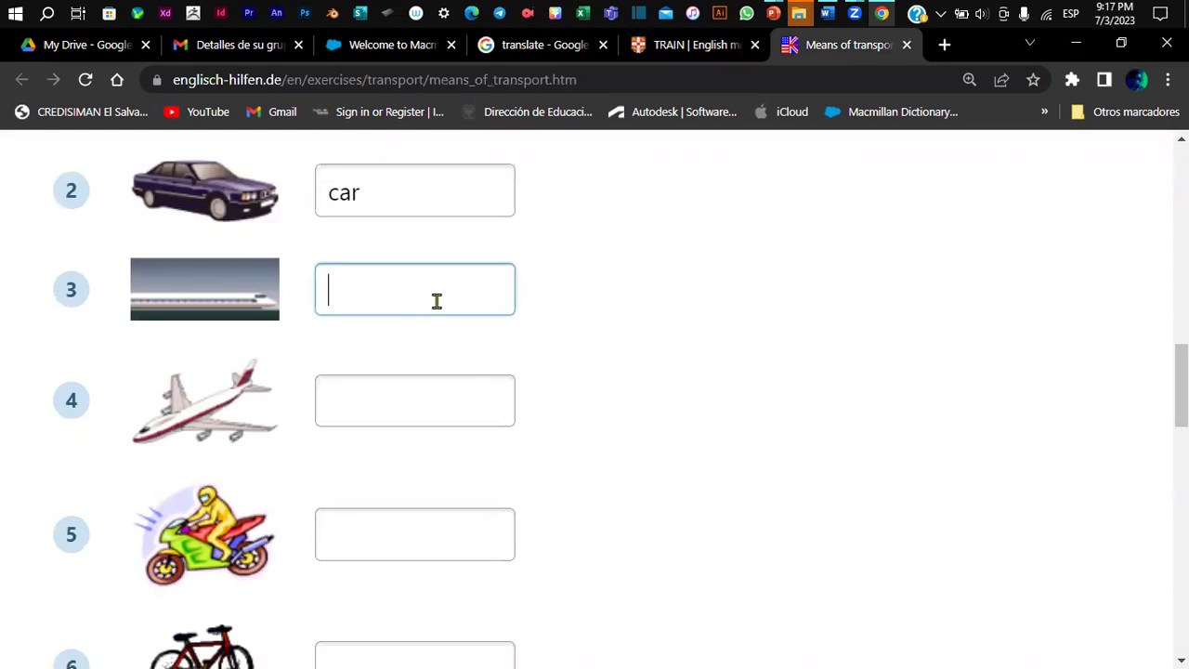
click(673, 46)
click(47, 353)
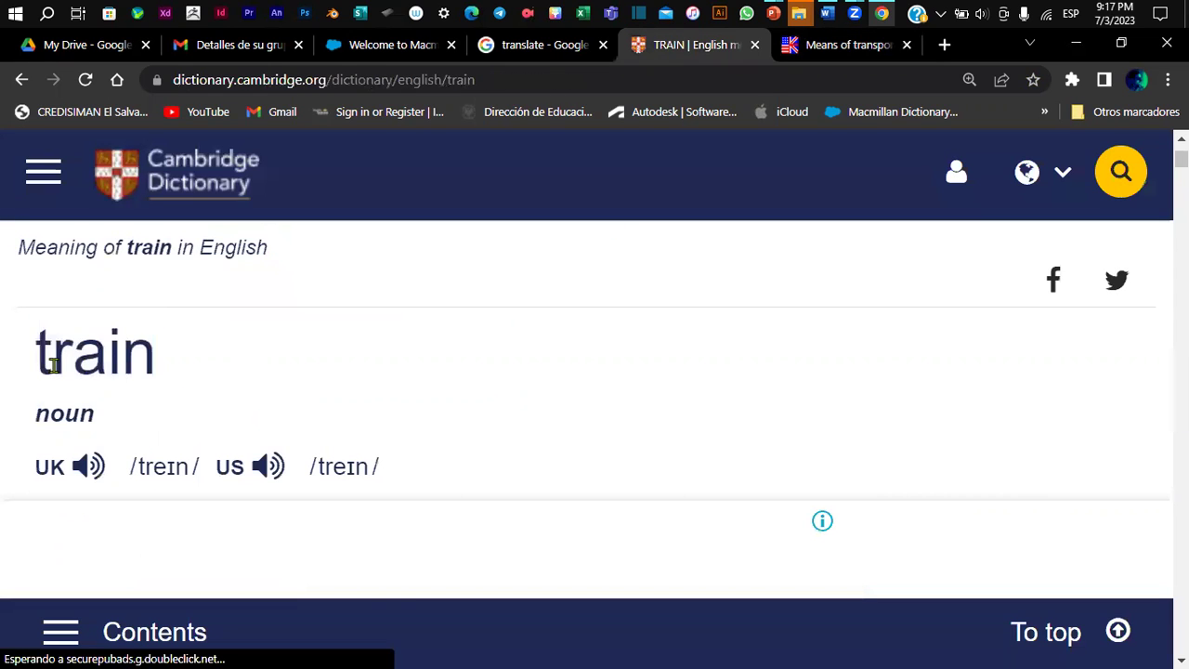
drag(52, 354, 40, 354)
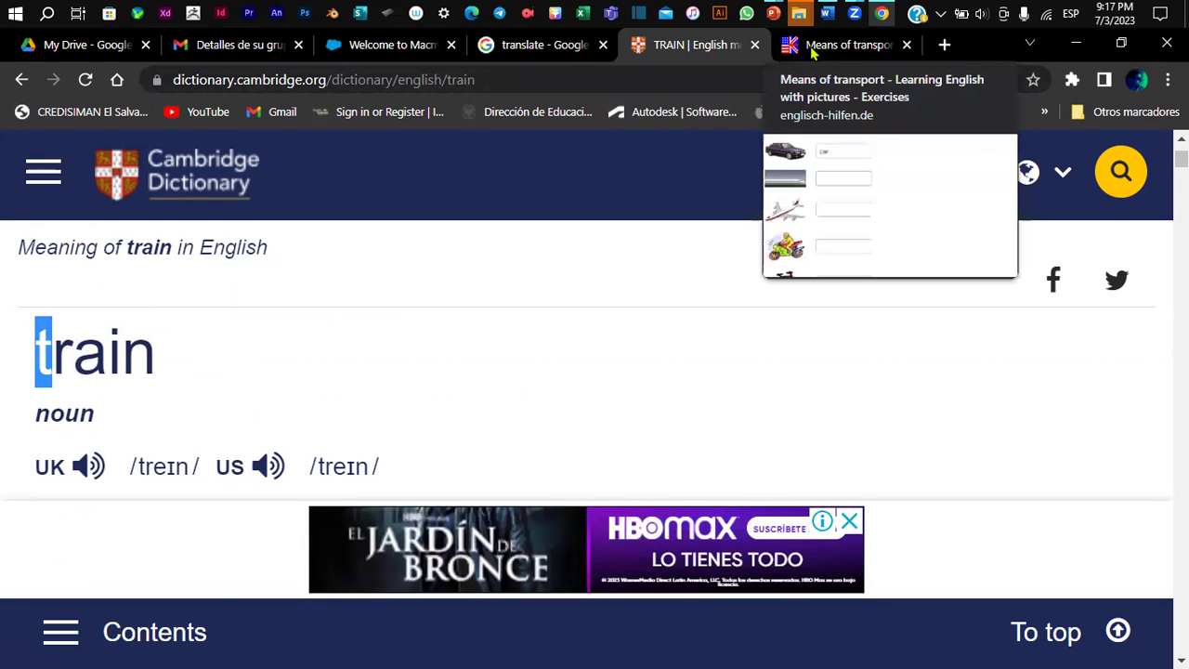
click(63, 351)
drag(56, 351, 73, 353)
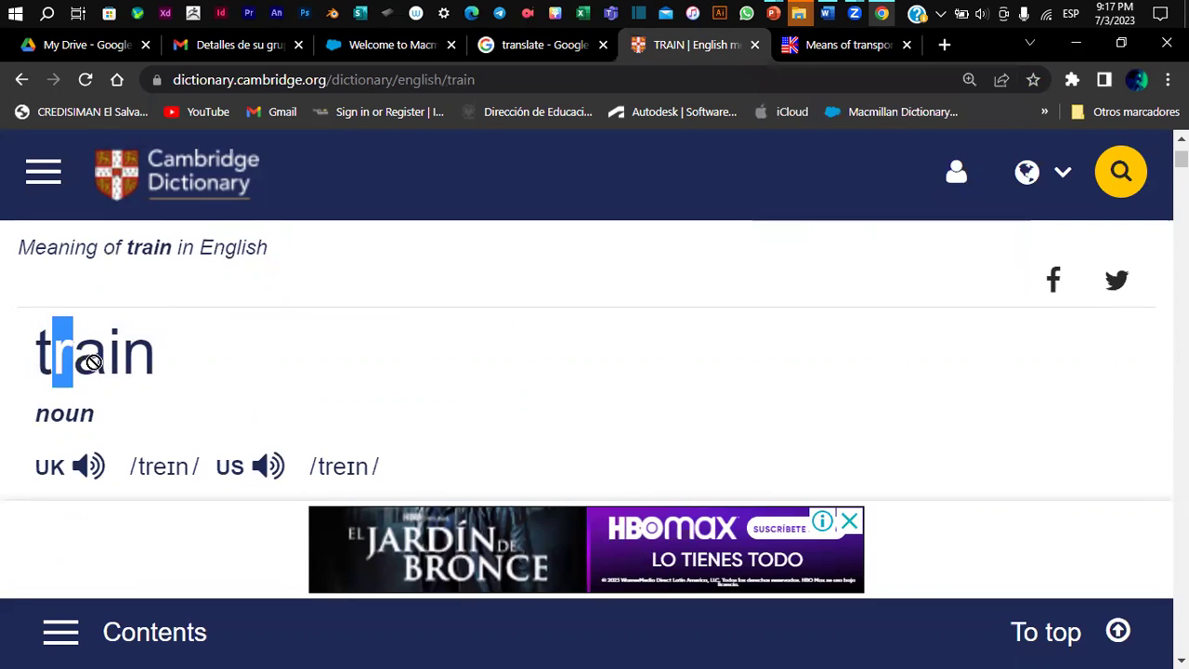
mouse_move(105, 356)
mouse_down()
mouse_move(85, 355)
mouse_move(109, 351)
mouse_up()
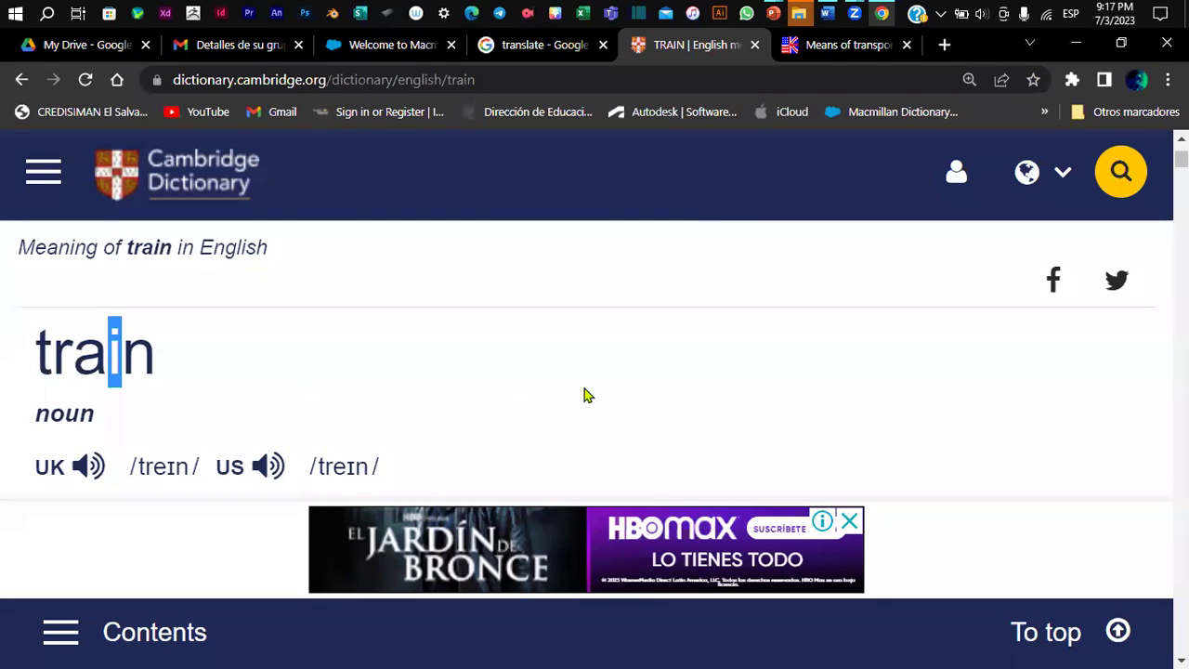
click(149, 346)
drag(139, 349, 156, 351)
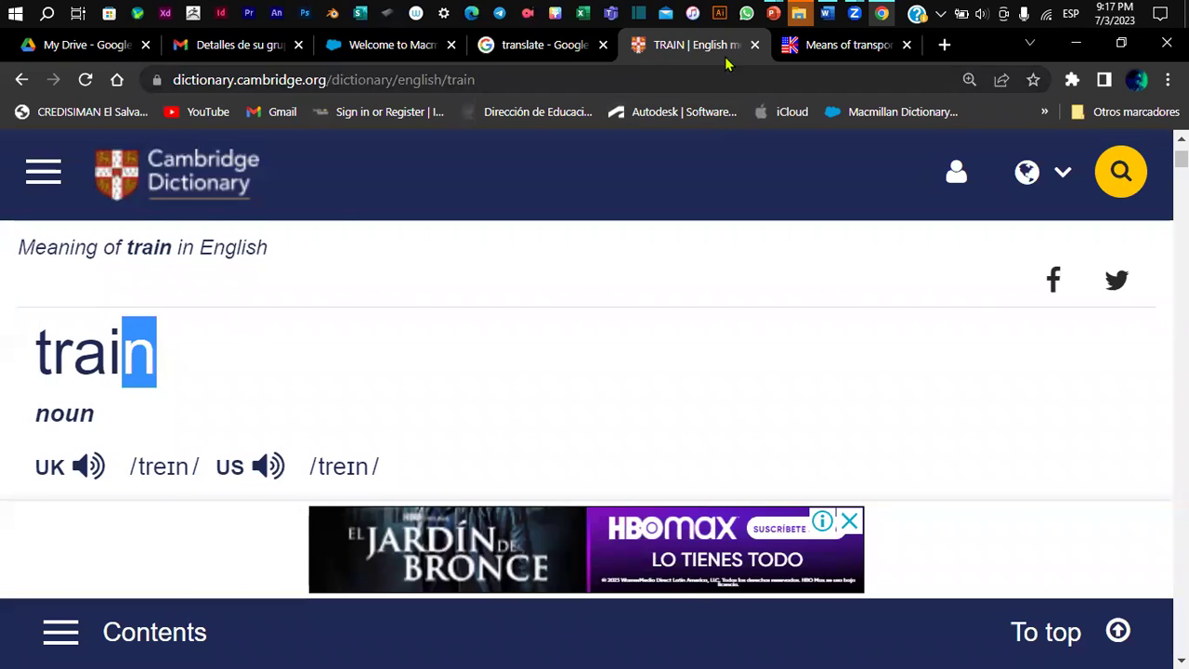
Step: Return to the transport exercise and answer item 3 with "train" and item 4 with "plane"
click(794, 49)
text(ain)
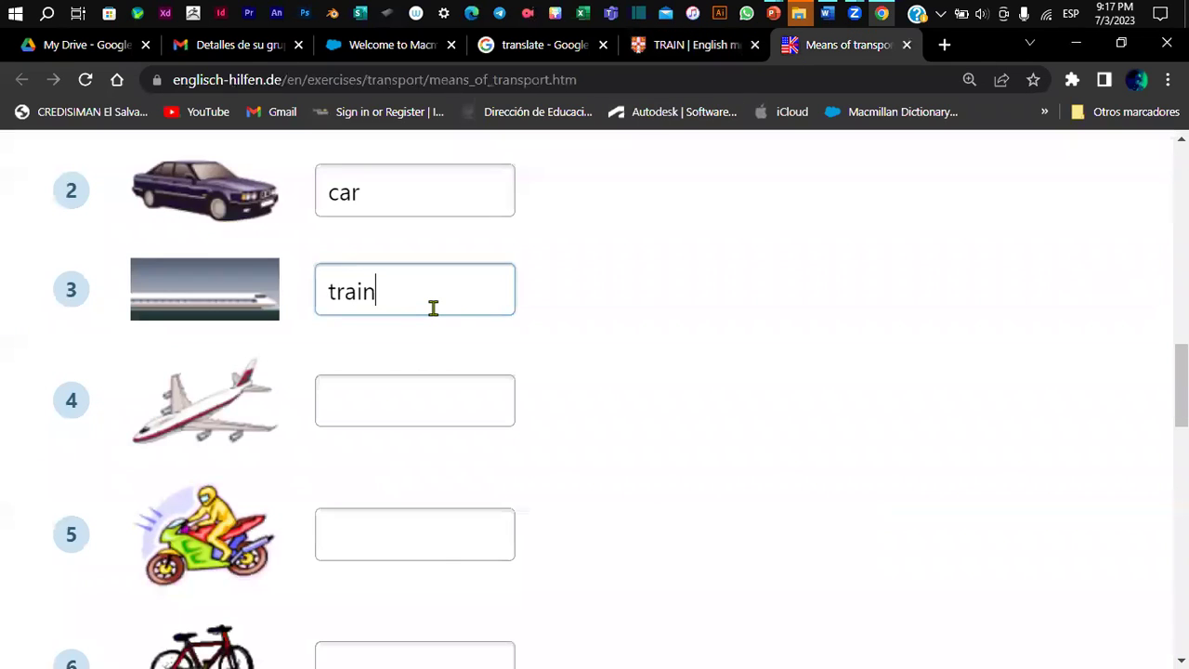
scroll(571, 288, down, 1)
click(454, 305)
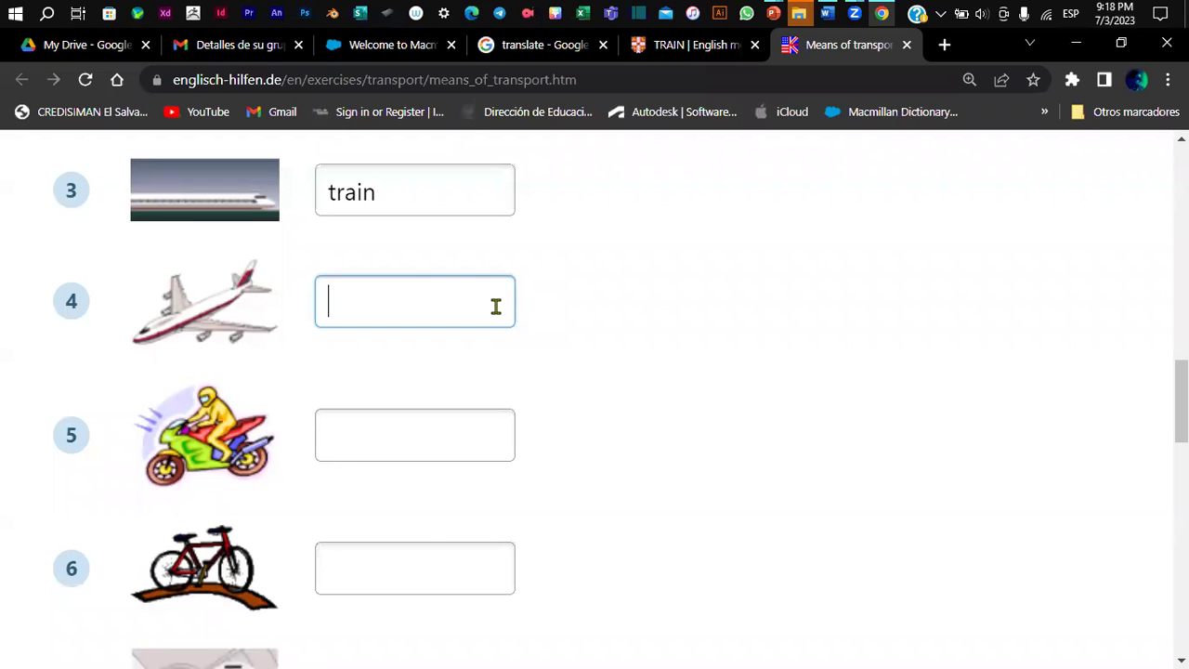
text(plane)
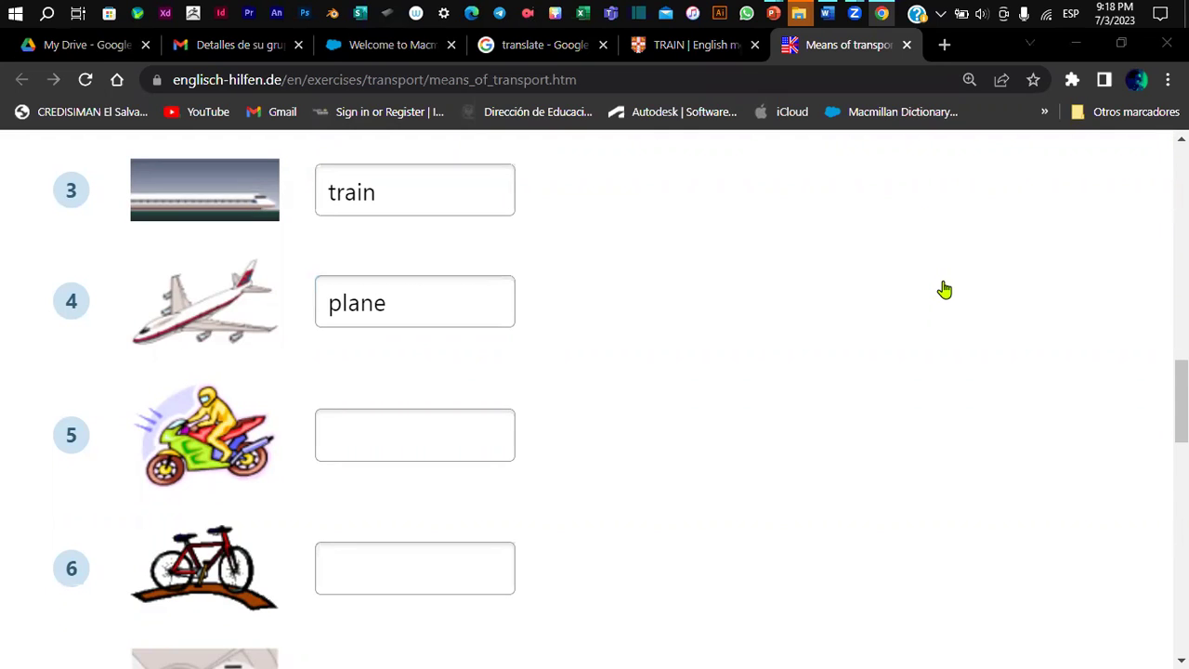
scroll(658, 406, down, 1)
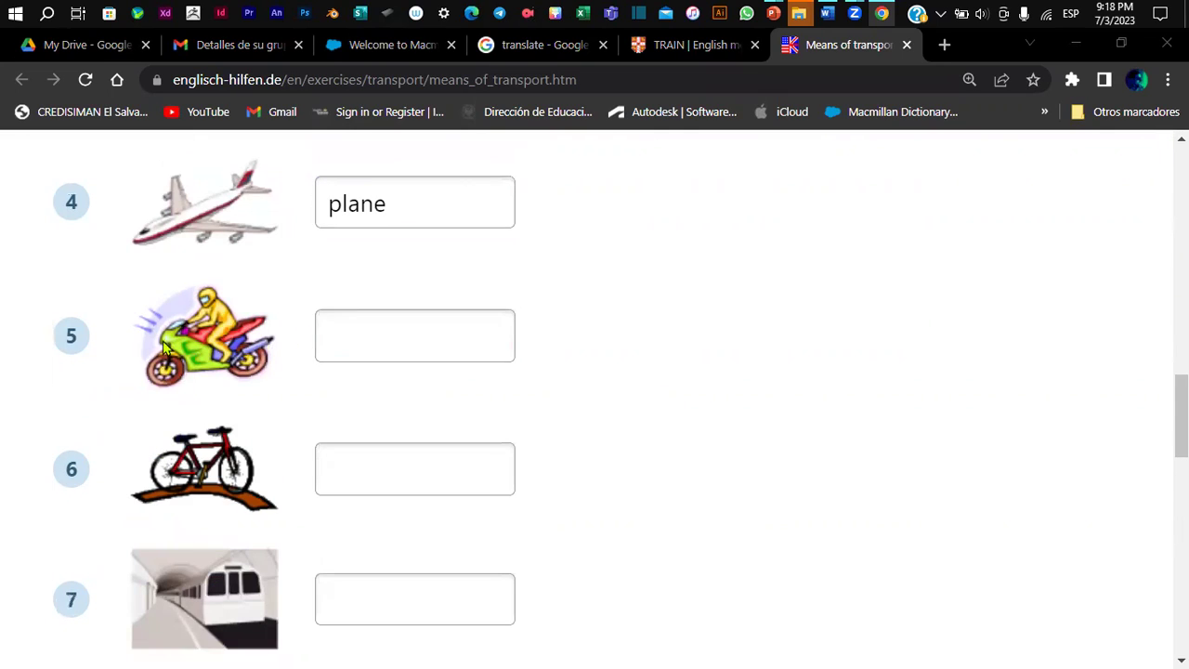
Step: Answer item 5, the motorbike picture, with "motorcicle"
click(353, 331)
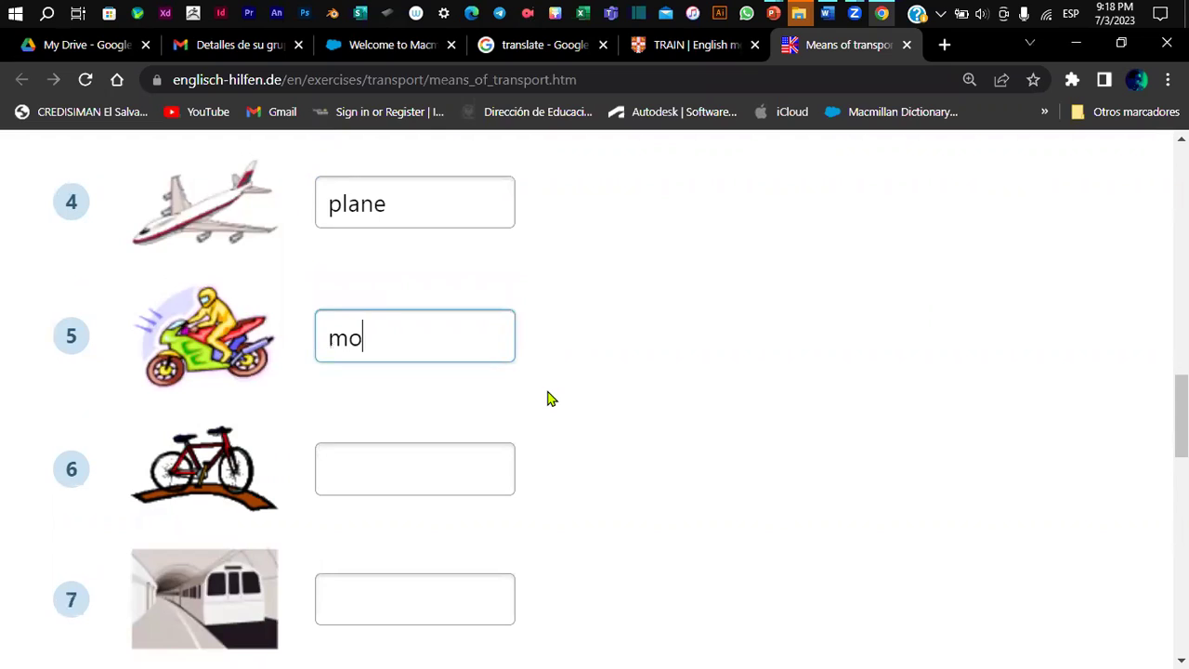
text(tor)
text(c)
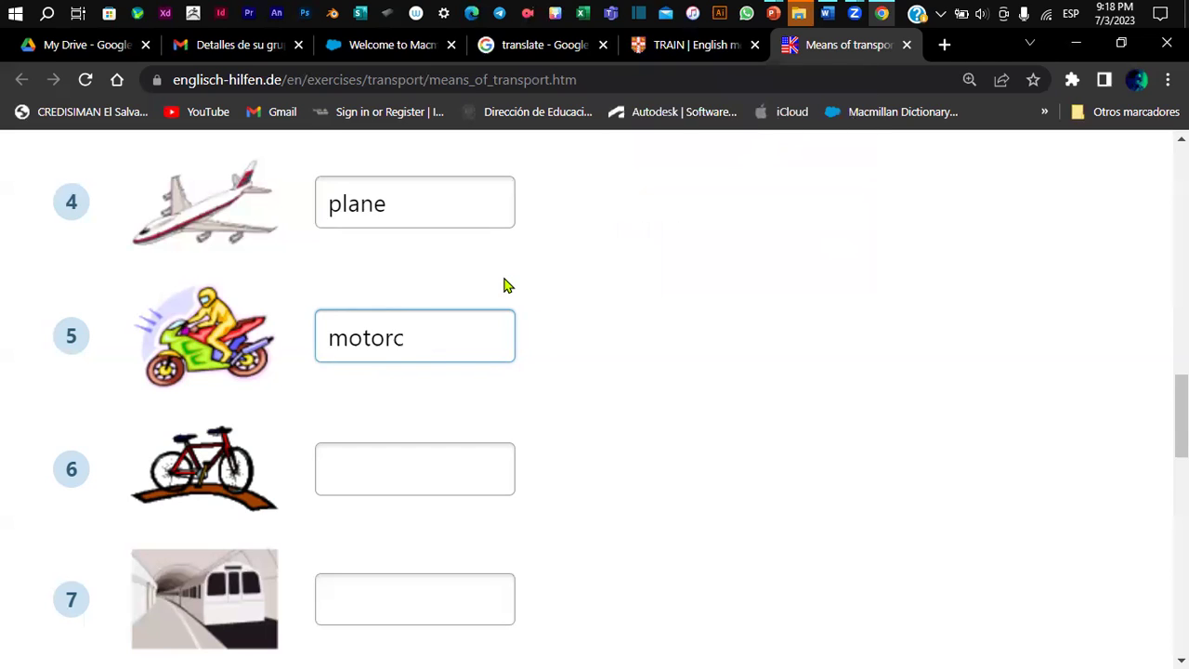
text(a)
key(BackSpace)
text(icle)
drag(428, 337, 498, 342)
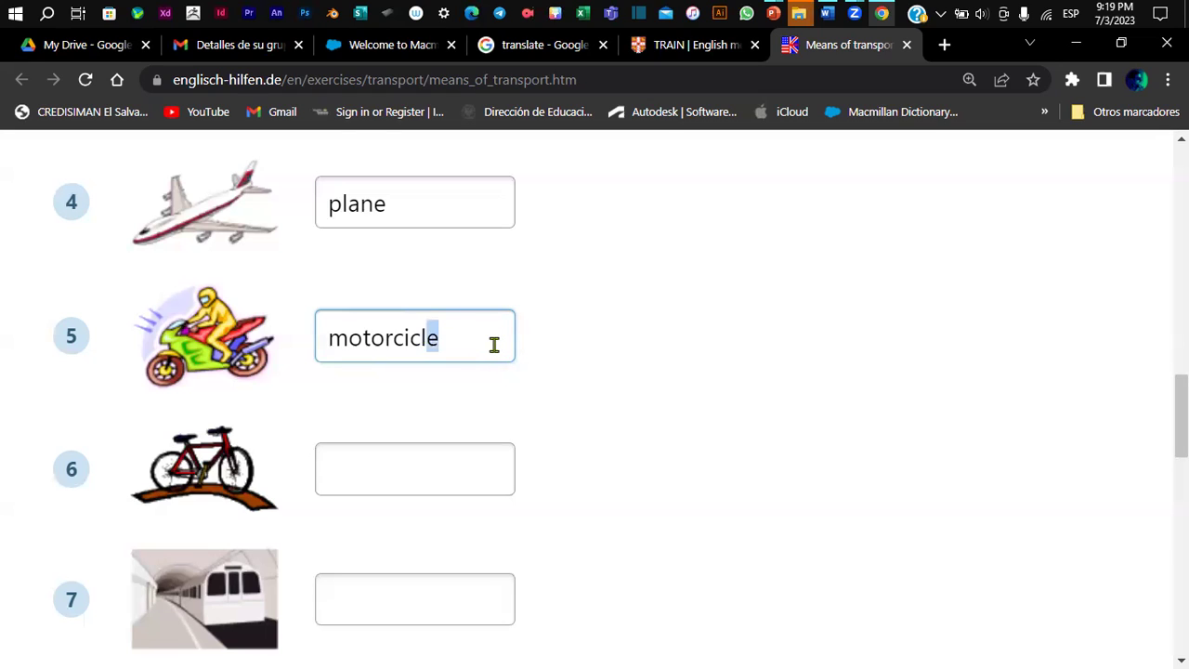
key(BackSpace)
text(y)
key(BackSpace)
text(e)
Step: Begin the answer to item 6, the bicycle picture, with the letter "b"
scroll(586, 369, down, 1)
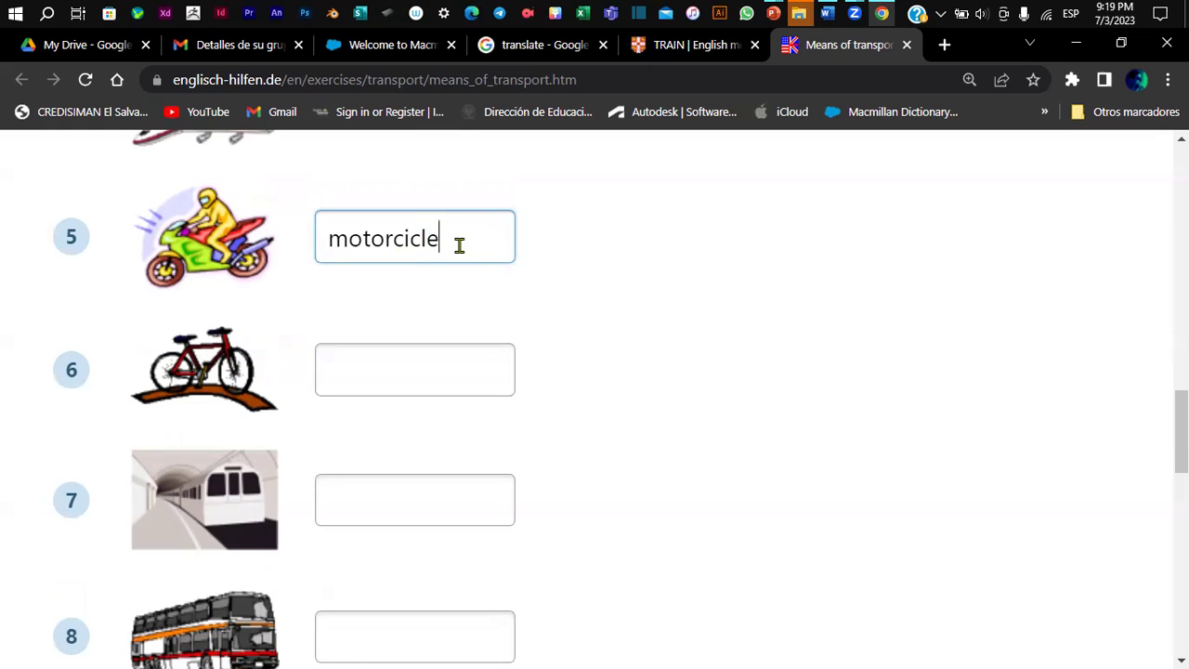
scroll(562, 386, down, 7)
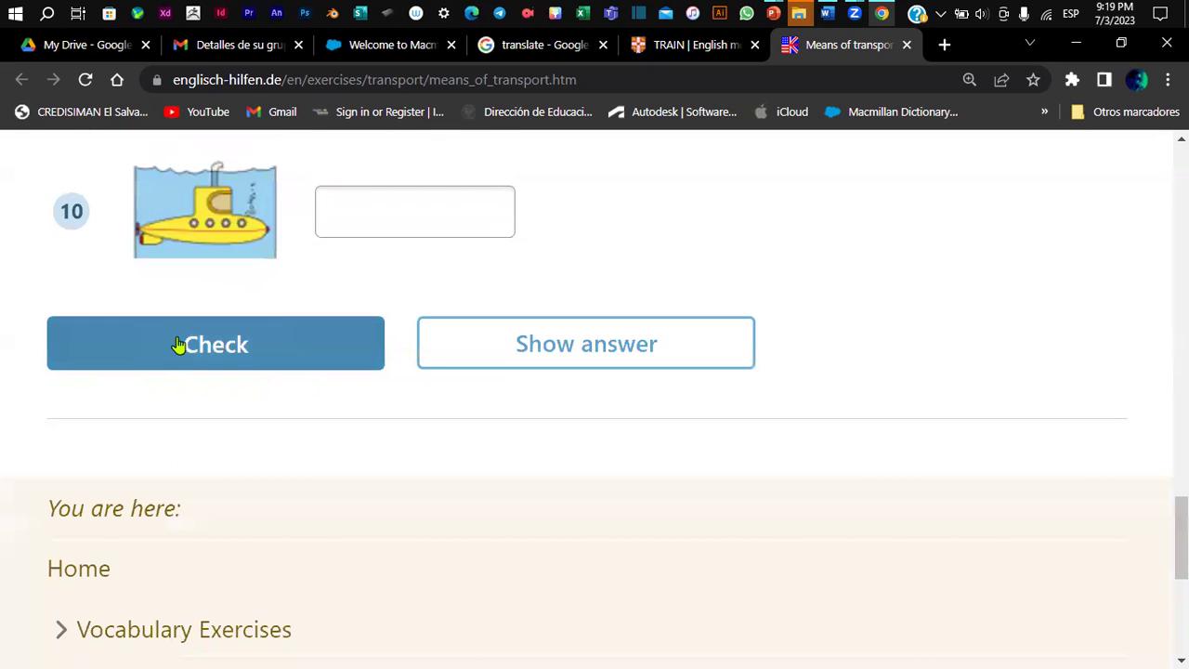
scroll(748, 287, up, 7)
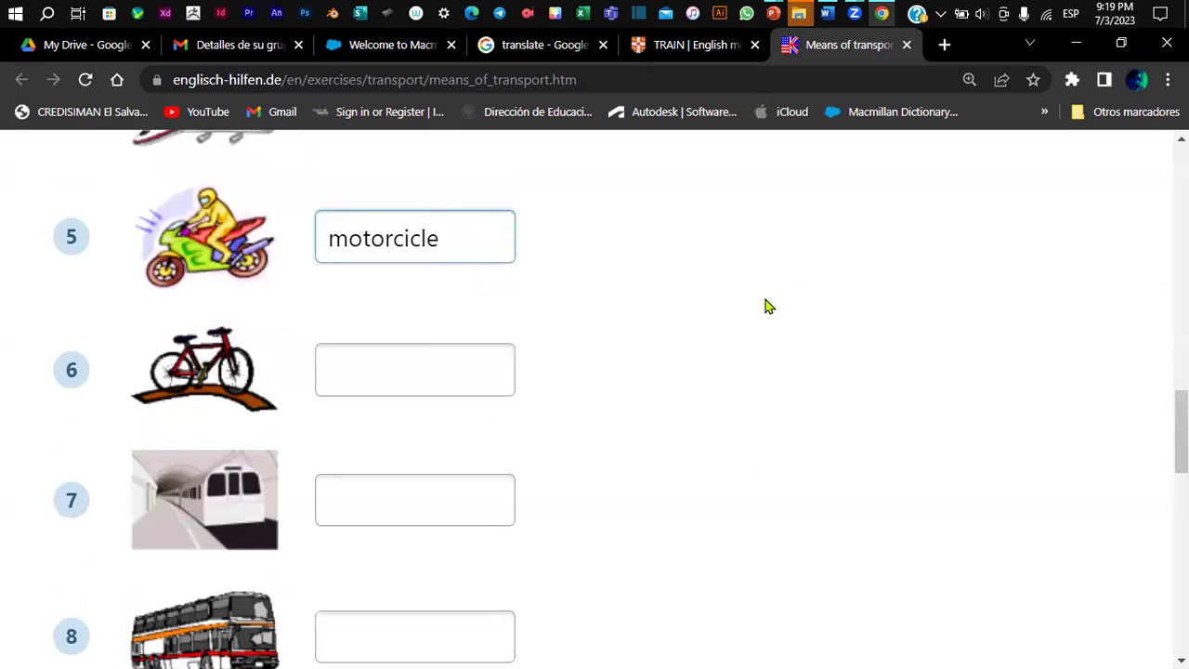
click(377, 377)
scroll(738, 401, down, 1)
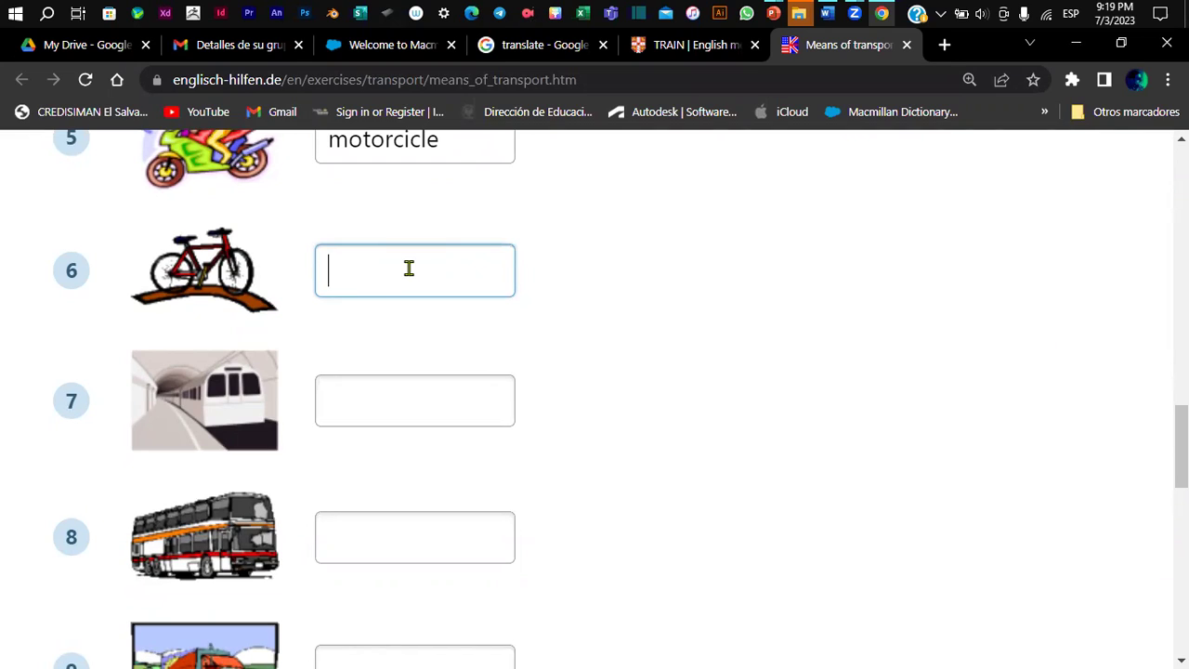
text(ci)
key(BackSpace)
text(b)
text(e)
key(BackSpace)
text(a)
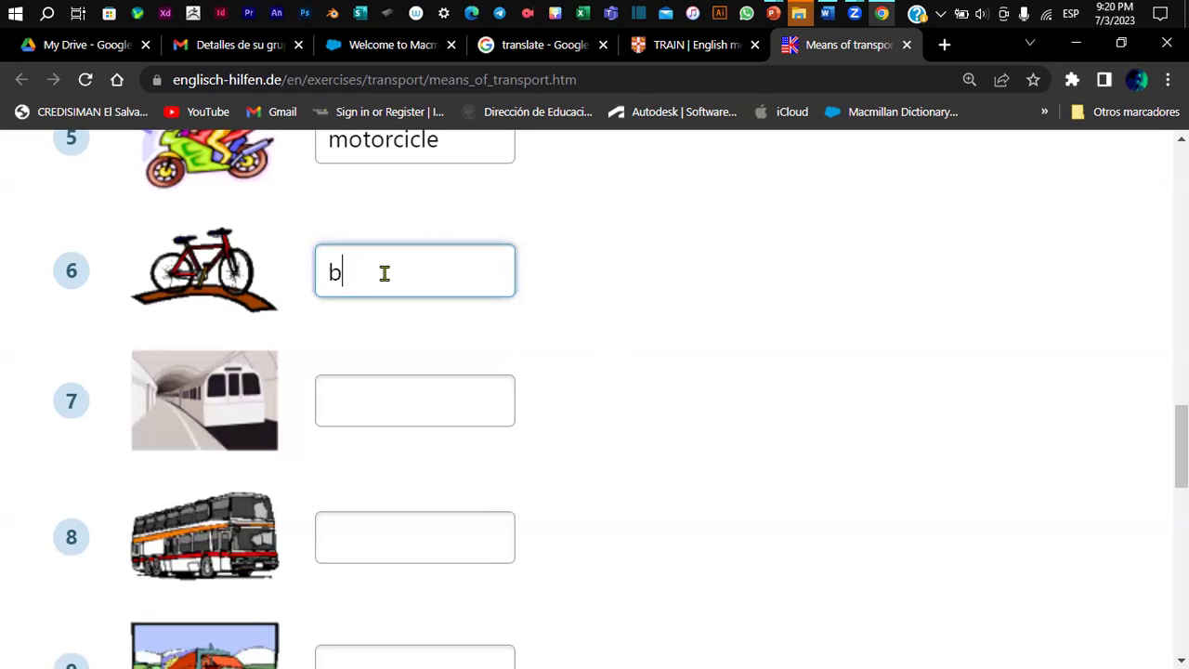
click(648, 274)
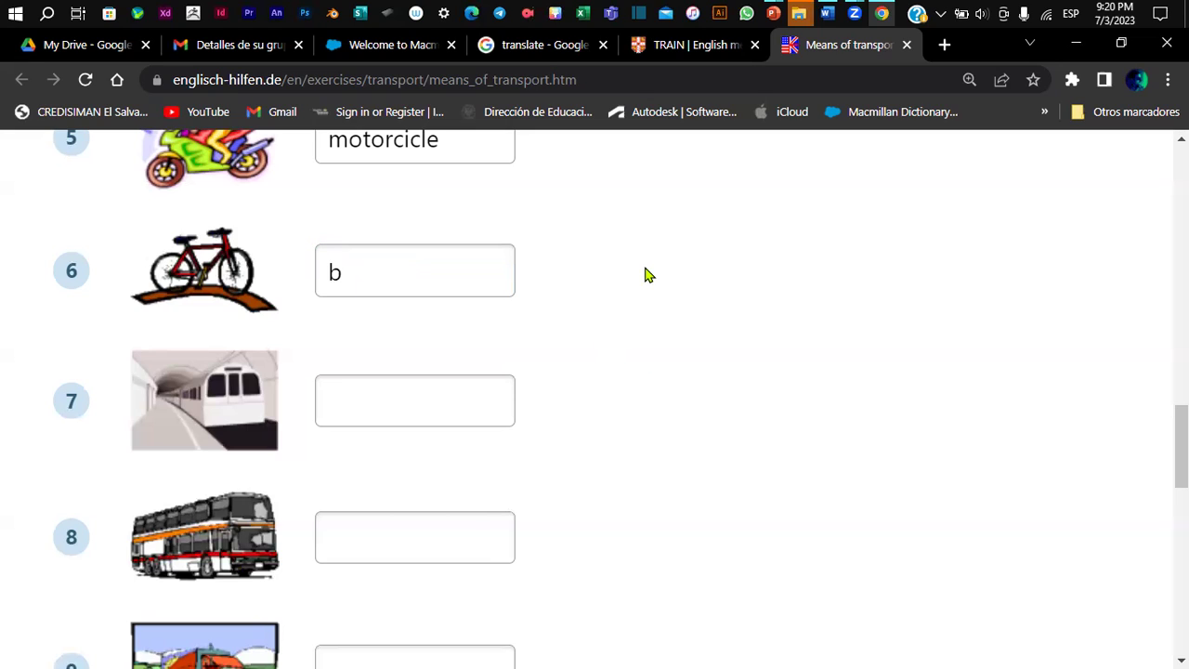
Step: Look through the remaining pictures in the means-of-transport exercise, down to the submarine in item 10
scroll(643, 337, down, 2)
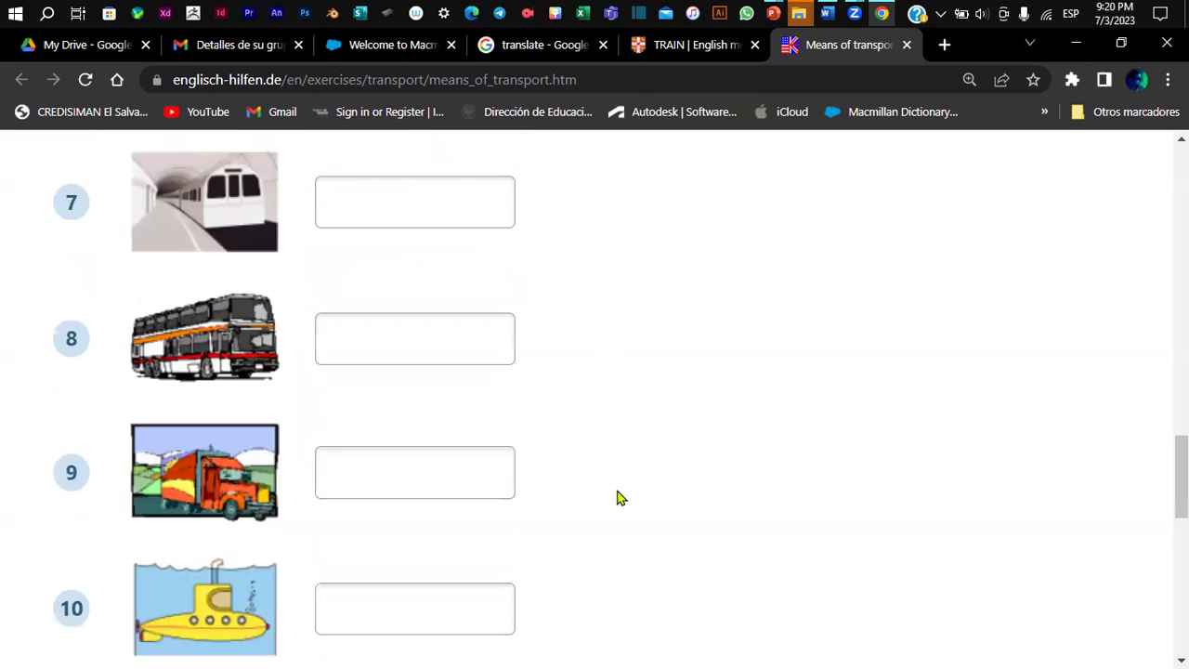
scroll(258, 395, down, 4)
scroll(412, 411, up, 7)
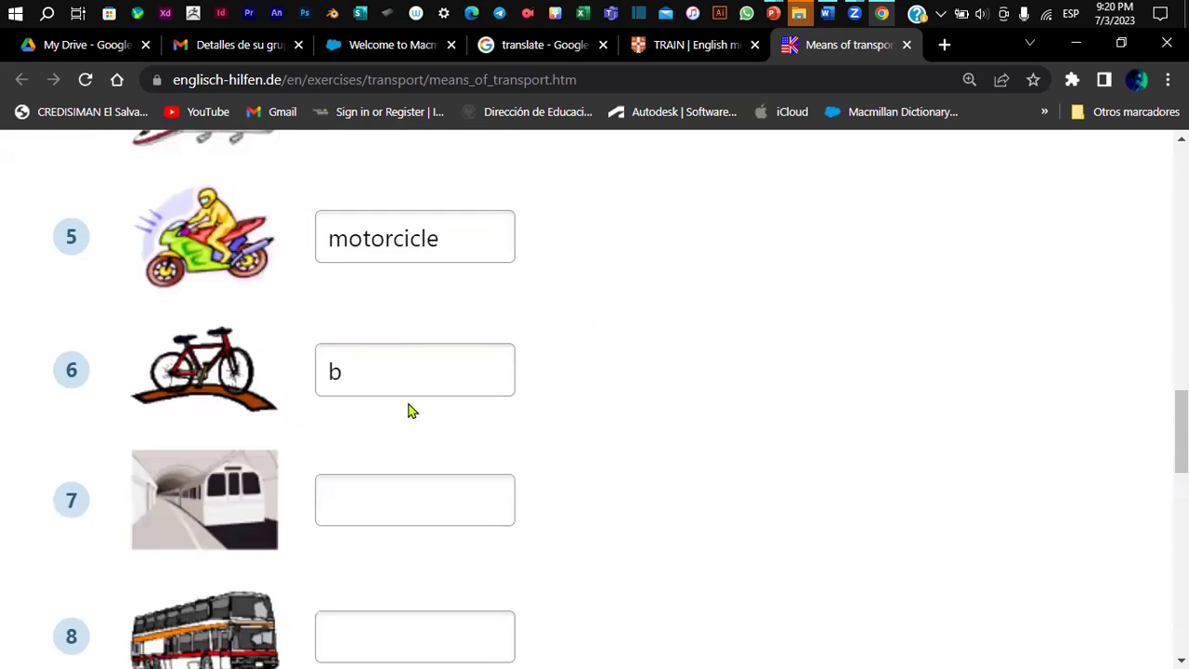
scroll(409, 406, up, 7)
scroll(408, 406, down, 7)
click(459, 375)
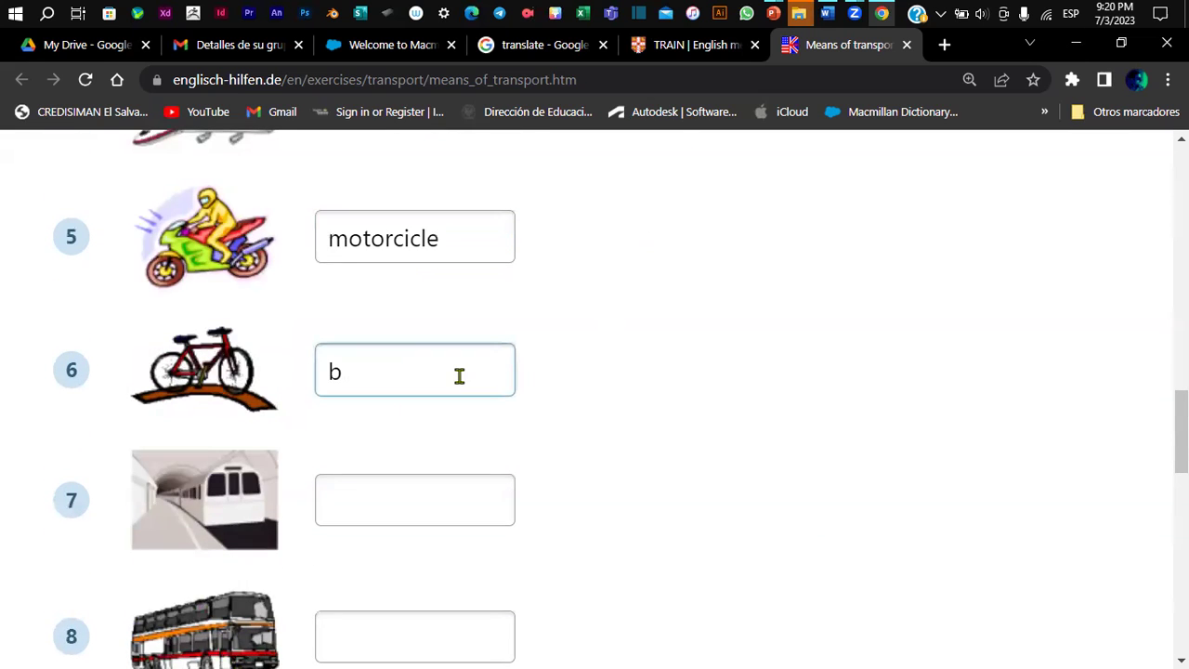
scroll(650, 383, down, 2)
scroll(353, 376, down, 3)
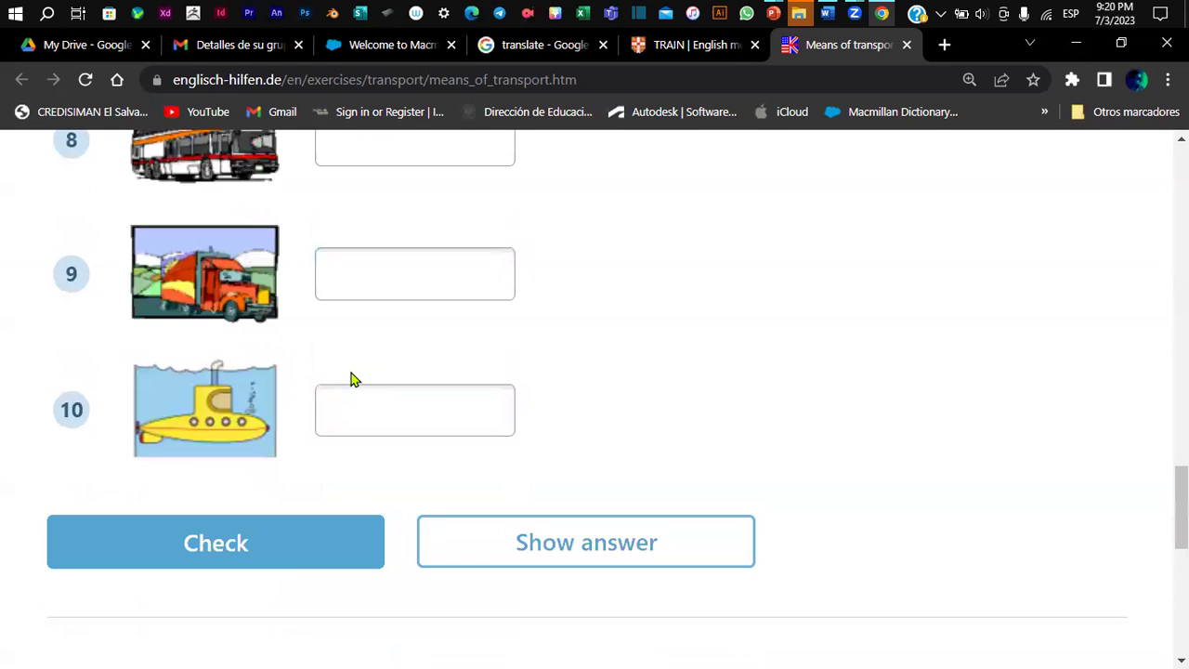
scroll(390, 385, up, 5)
click(758, 351)
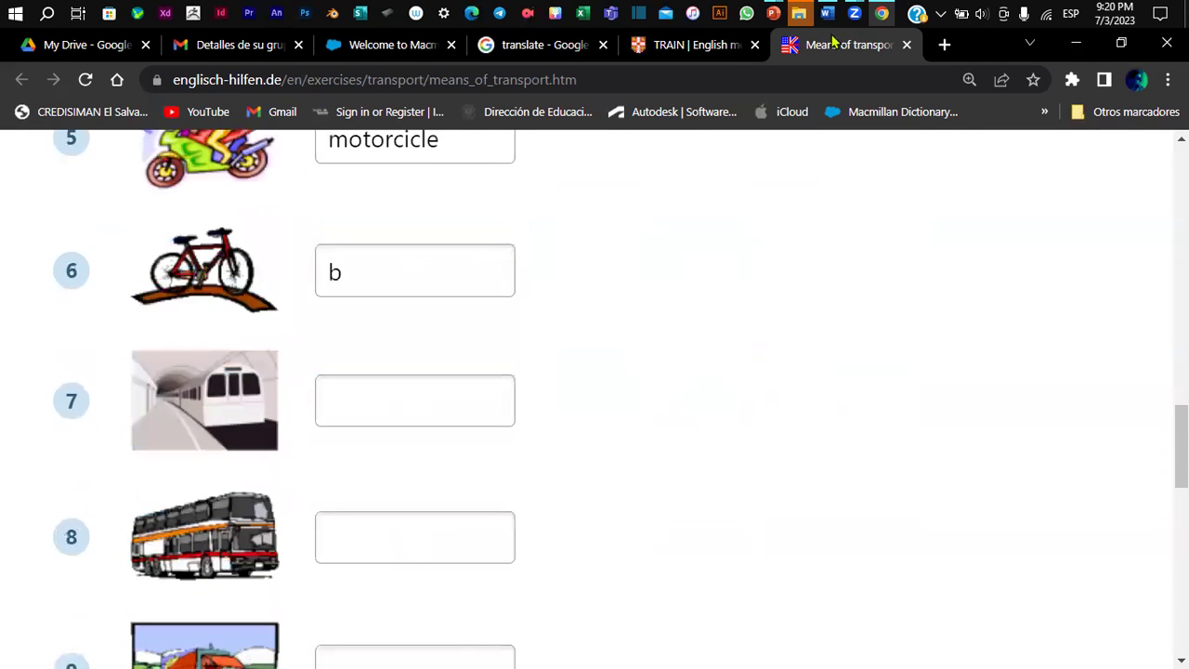
Step: Switch to the PowerPoint slide, open its linked air_ground_sea exercise in Chrome, and highlight the location phrases in the page title
mouse_move(773, 13)
click(780, 76)
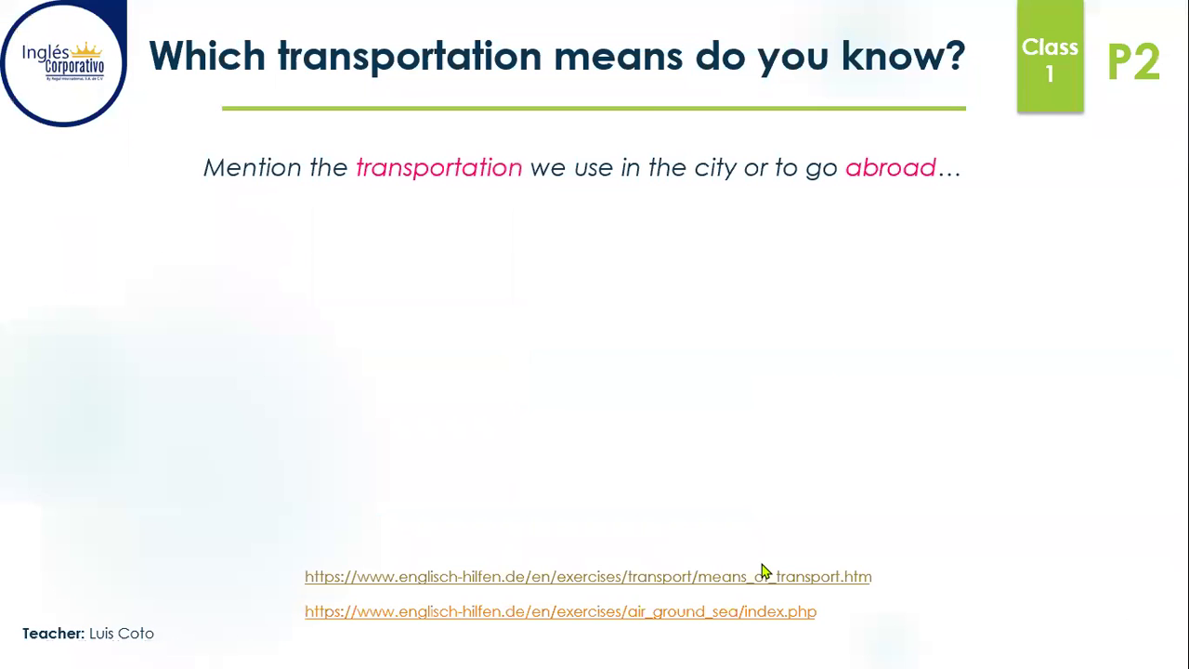
click(738, 621)
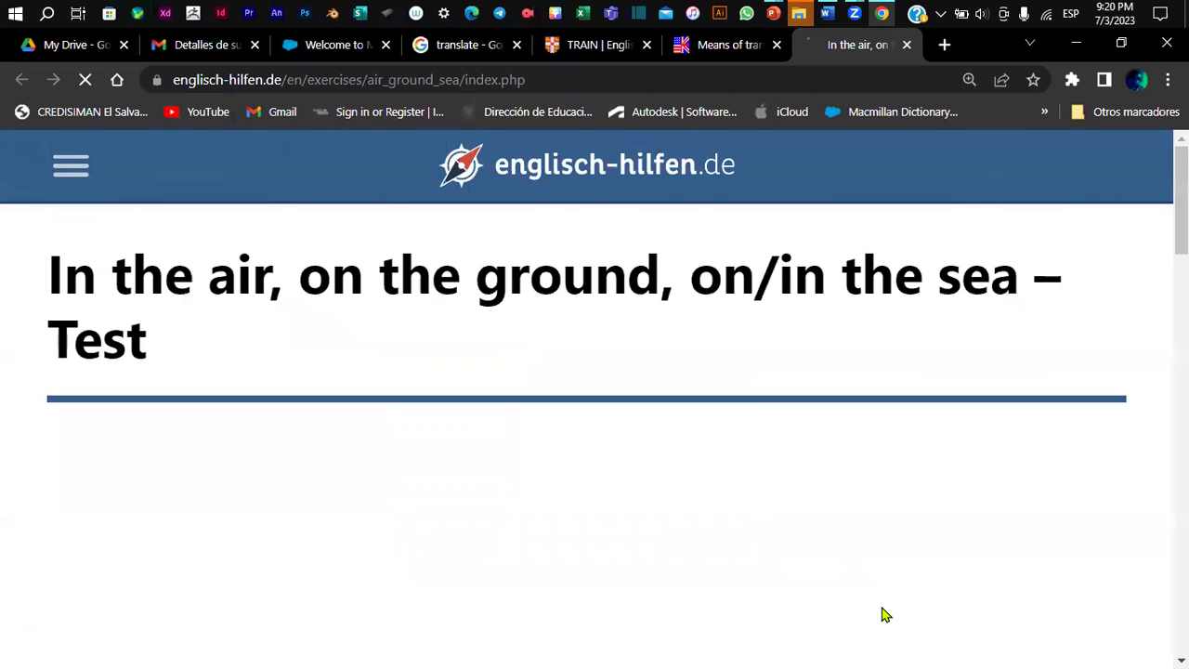
drag(47, 295, 658, 306)
drag(300, 278, 1061, 279)
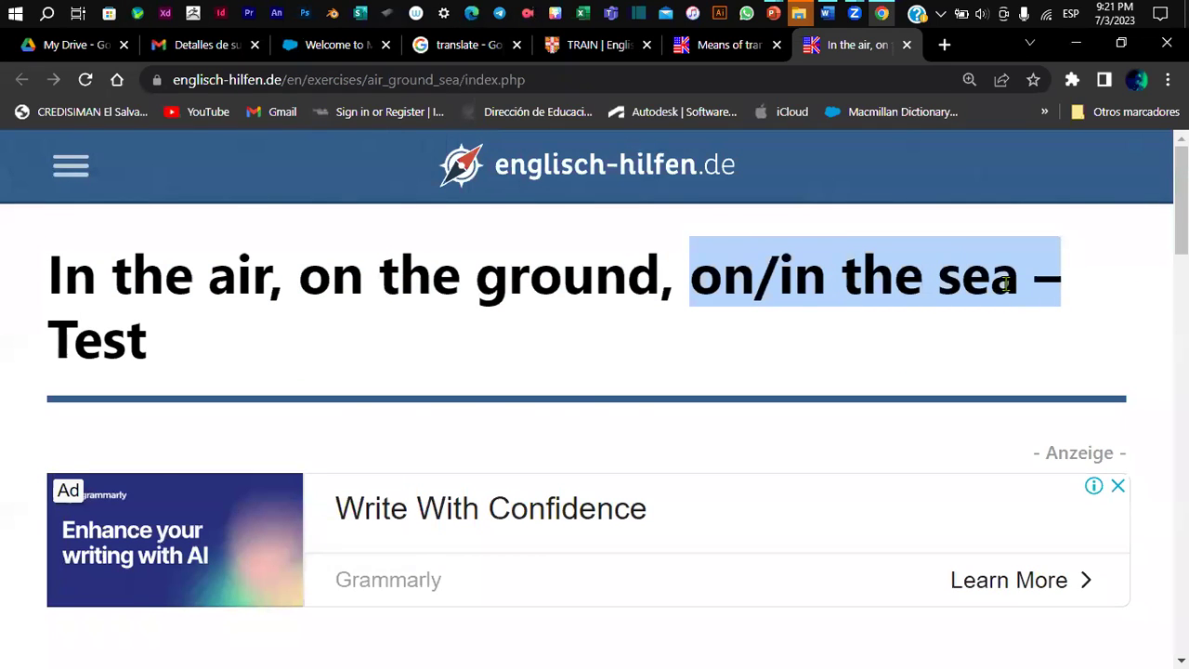
Step: Examine the task instruction, the listed means of transport, and the location choices offered for "train"
scroll(939, 287, down, 10)
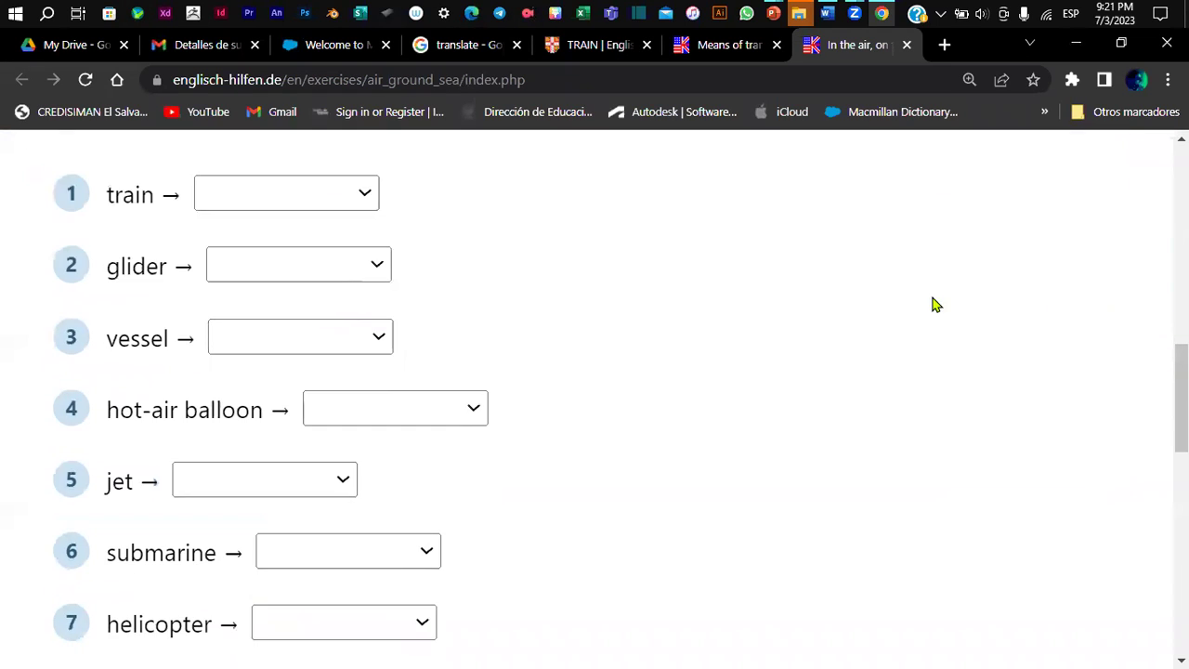
click(359, 191)
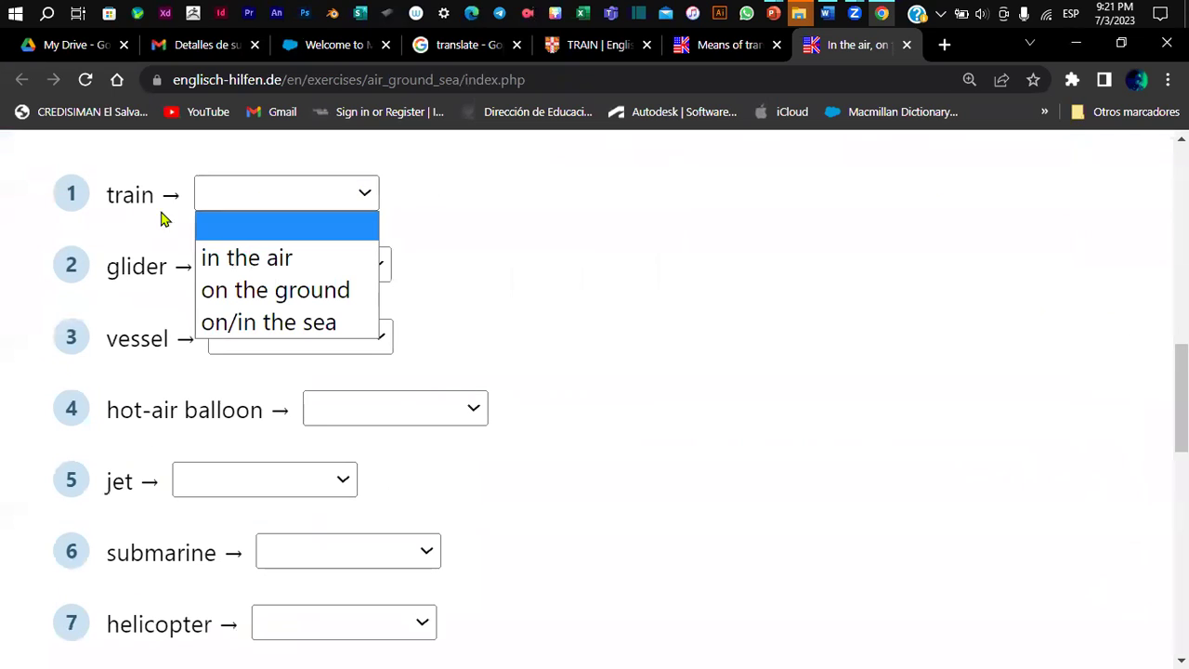
scroll(605, 255, up, 1)
click(885, 373)
drag(897, 581, 916, 430)
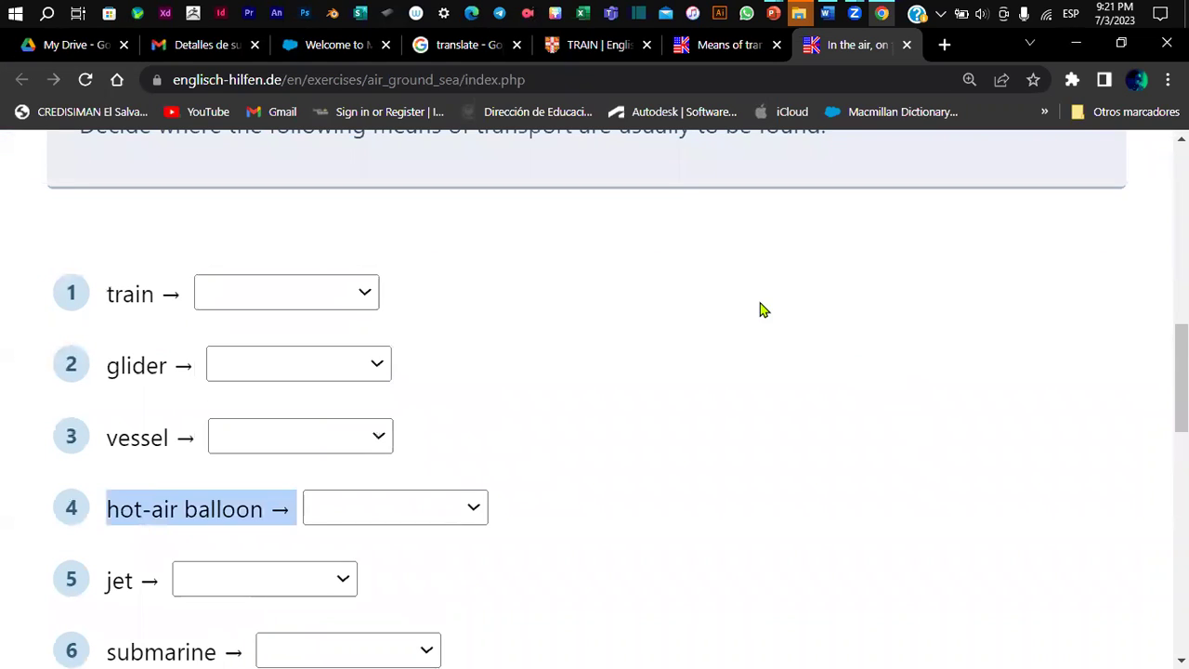
scroll(759, 309, up, 1)
scroll(759, 309, down, 1)
scroll(798, 398, up, 5)
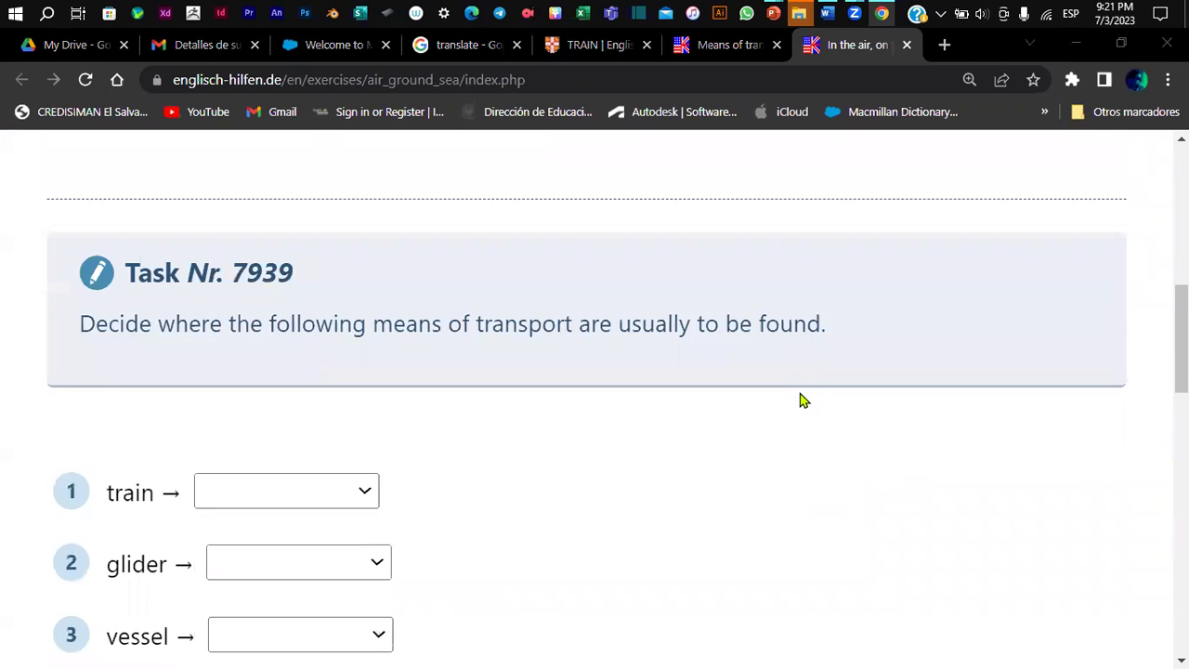
scroll(799, 399, down, 4)
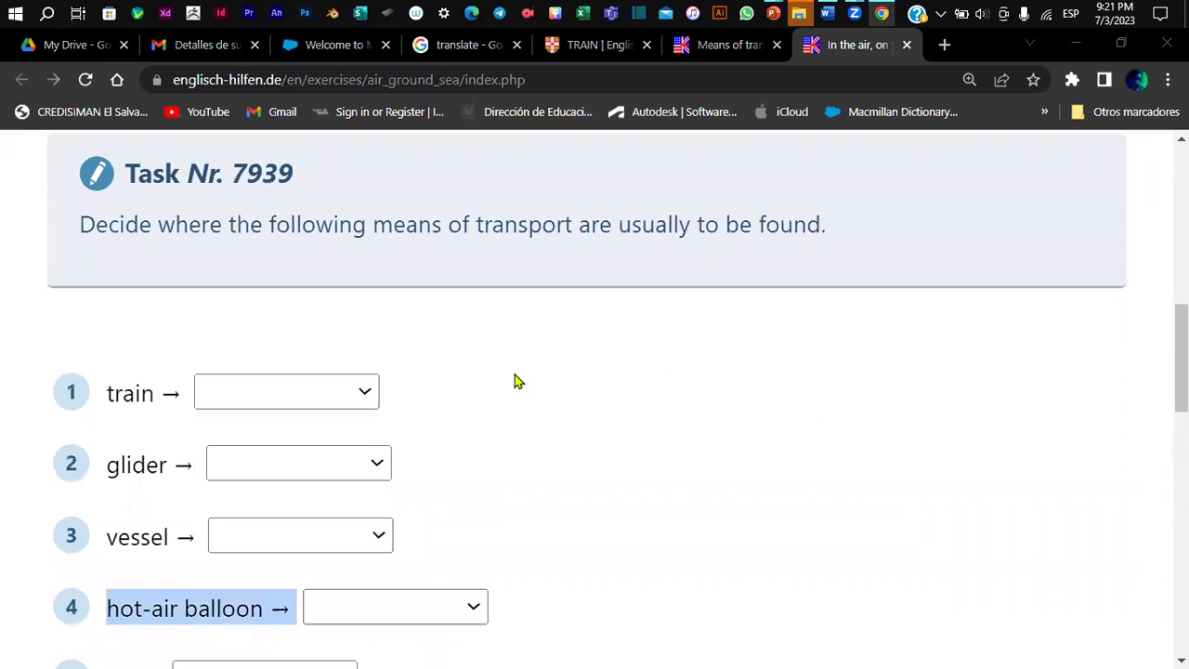
Step: Answer item 1, "train", with "on the ground"
click(287, 393)
scroll(361, 403, down, 1)
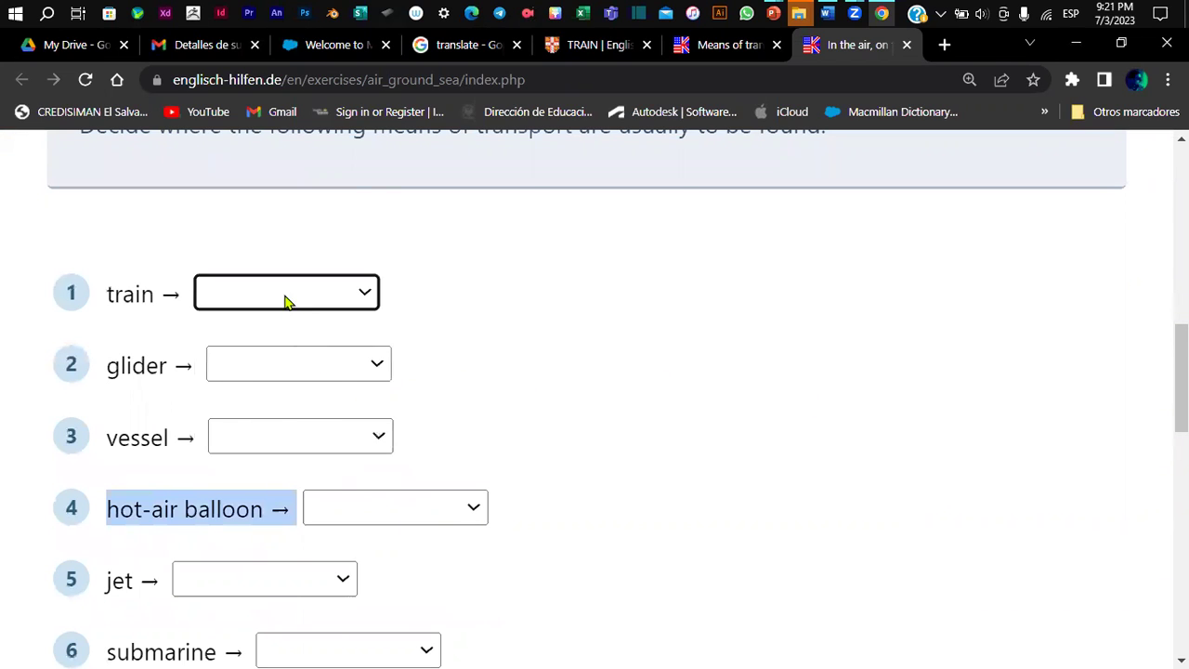
click(287, 299)
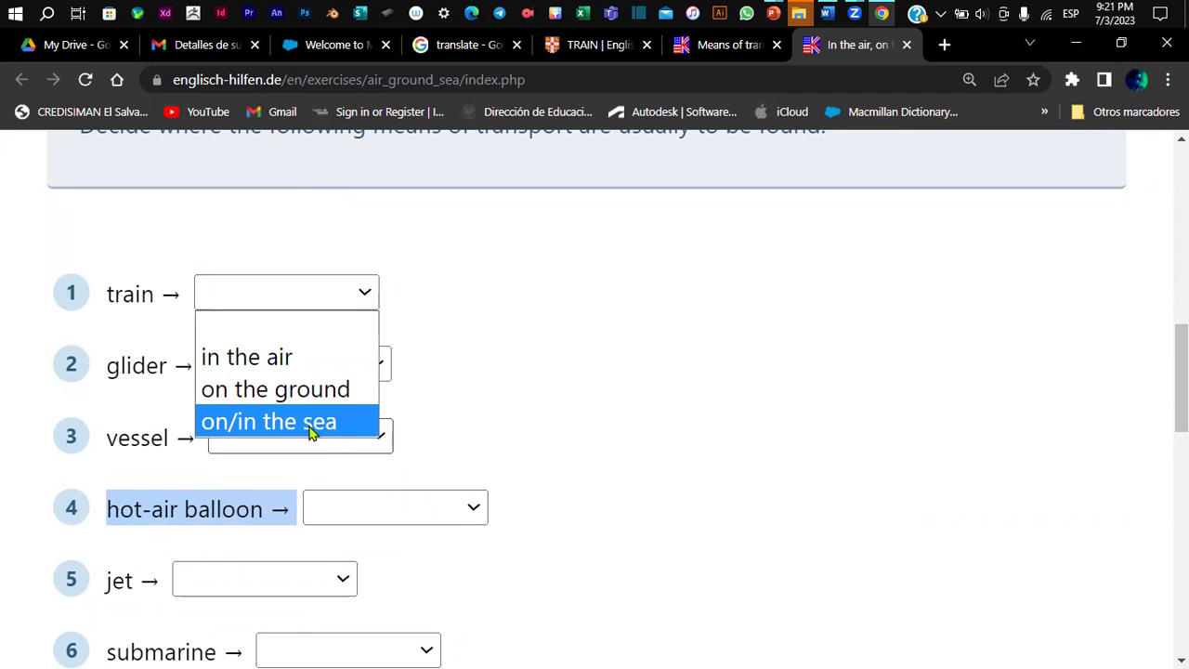
click(246, 389)
click(485, 344)
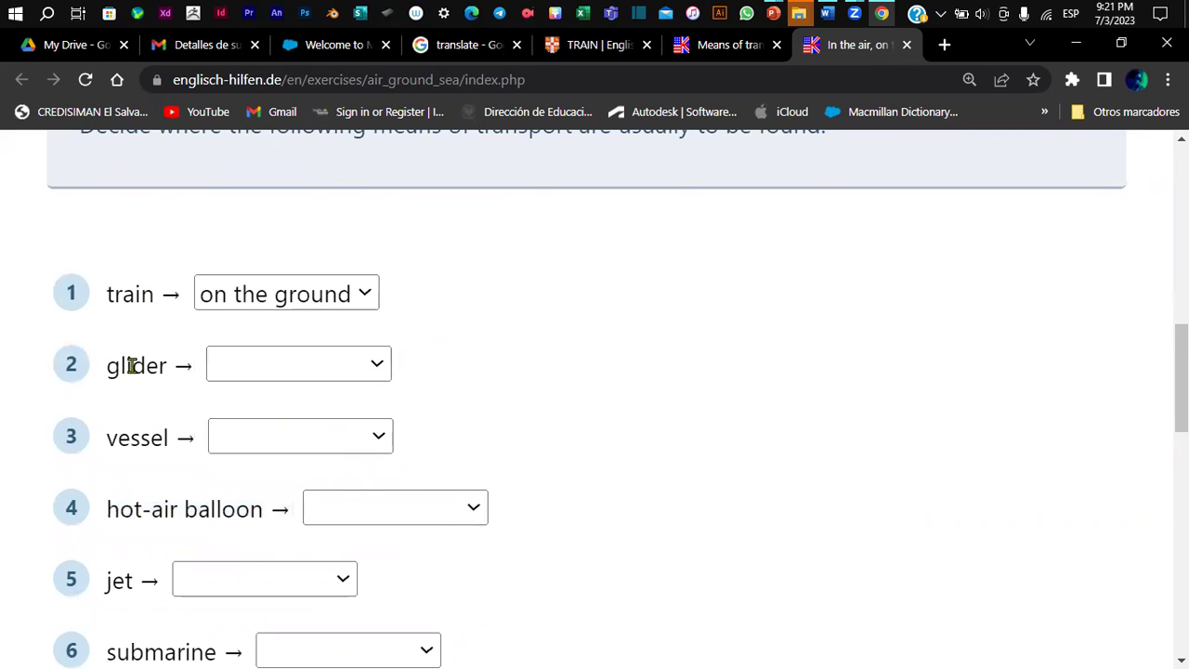
Step: Highlight "glider" in item 2, translate it from English to Spanish in Google's translator, and highlight the translation
scroll(132, 365, down, 1)
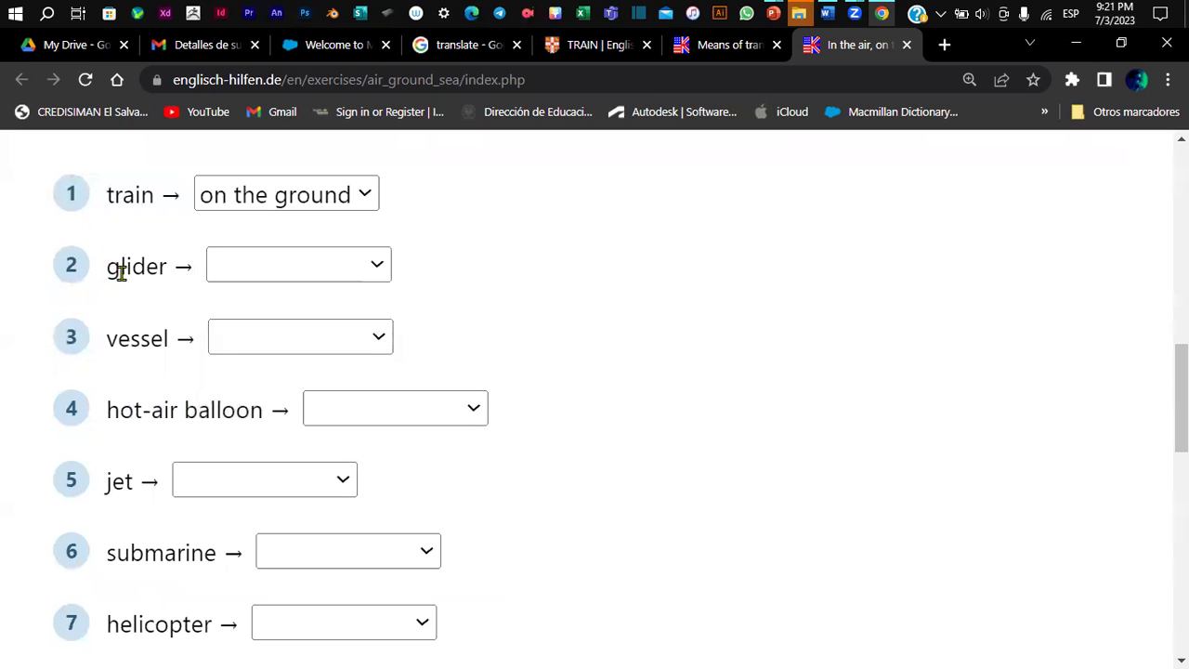
double_click(120, 271)
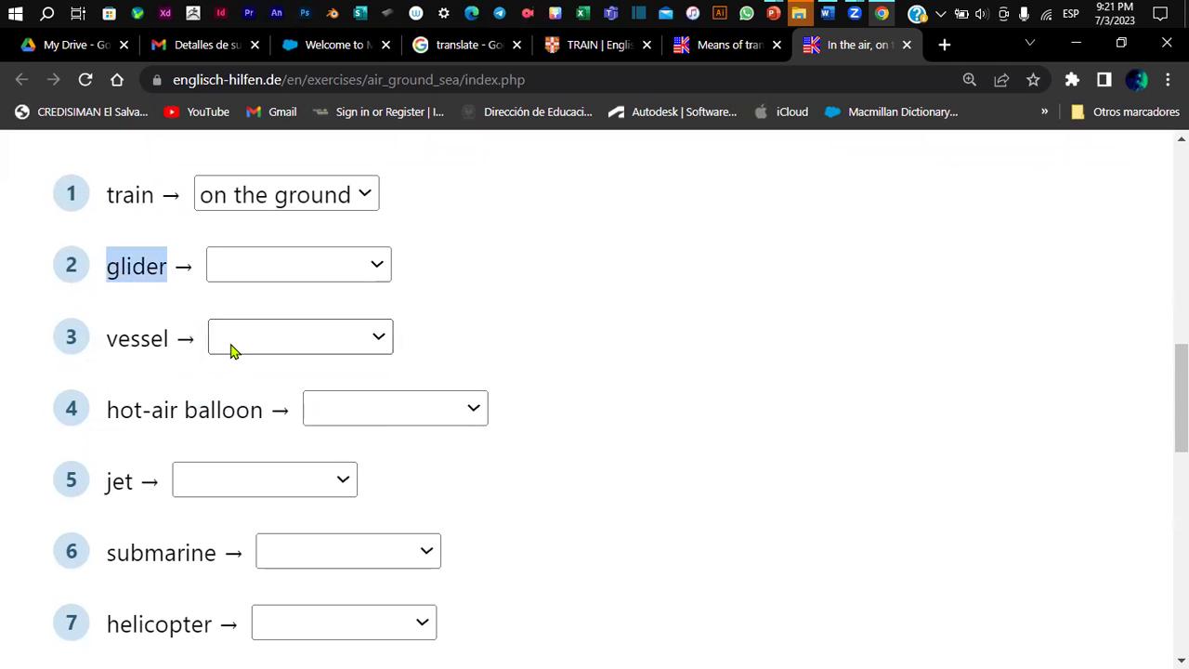
click(444, 46)
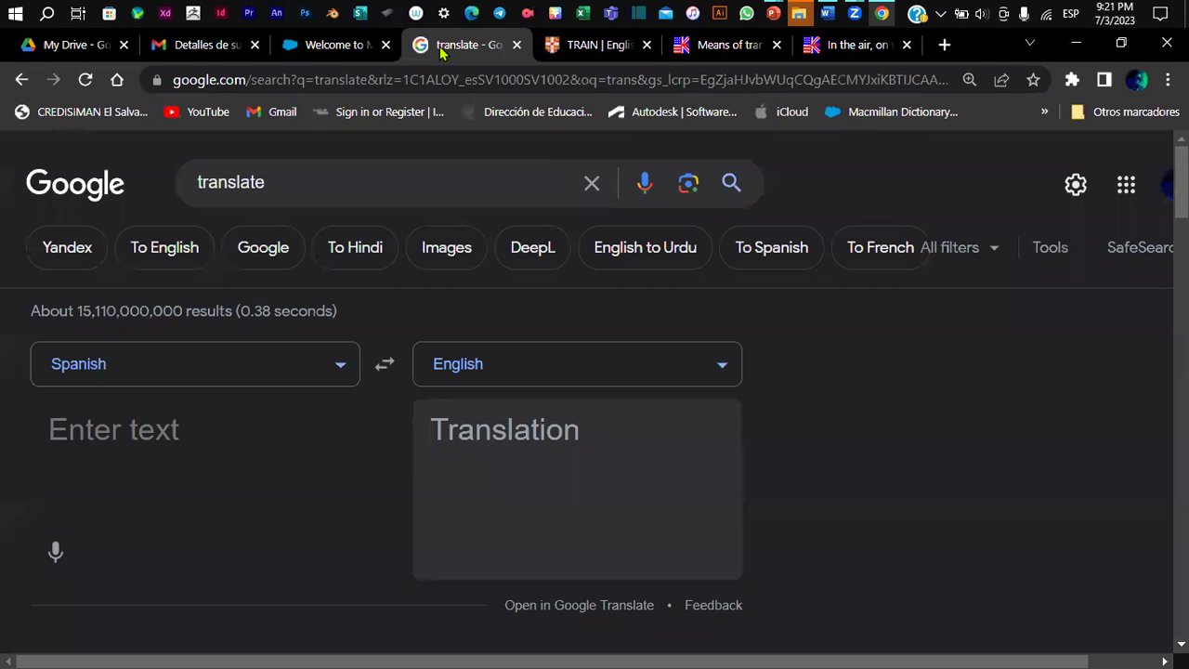
scroll(885, 384, down, 1)
click(384, 370)
click(126, 421)
text(glider)
scroll(158, 440, down, 1)
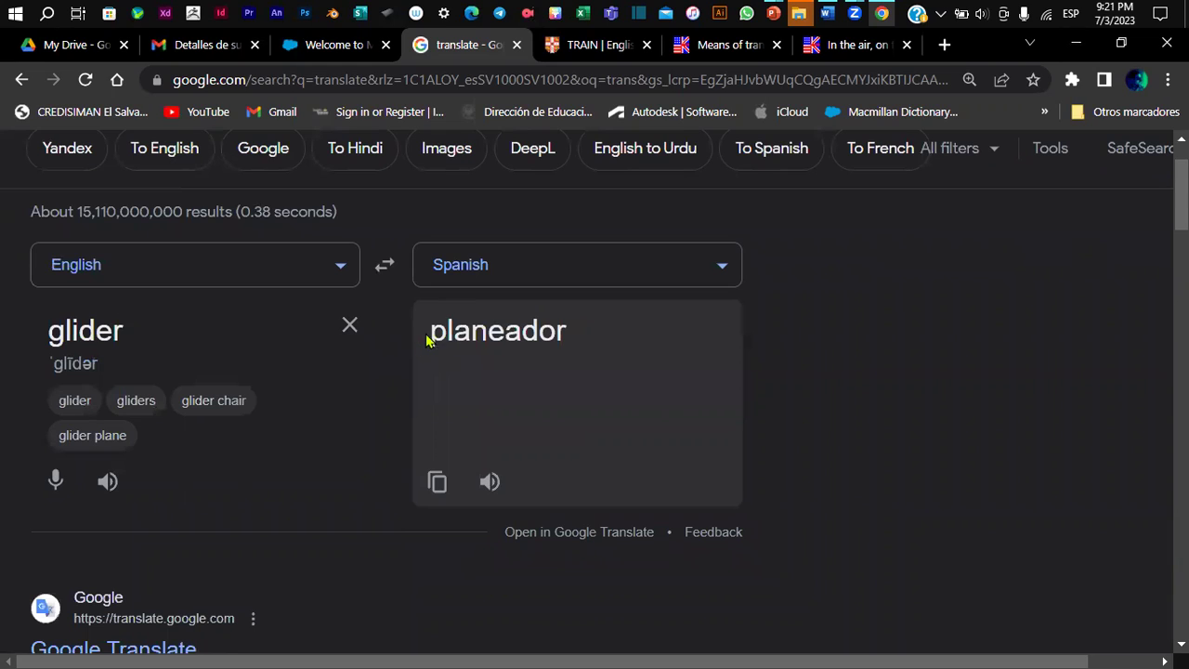
drag(430, 344, 613, 345)
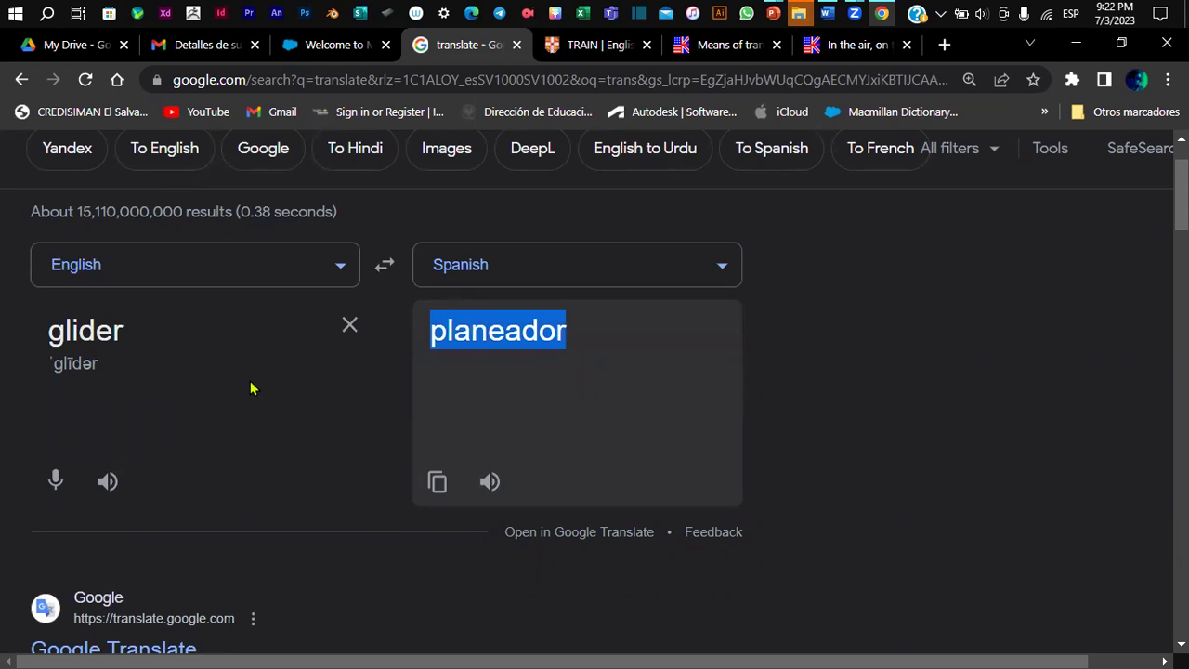
Step: Search Google Images for "glider" in a new tab and enlarge the Wikipedia sailplane picture
click(944, 45)
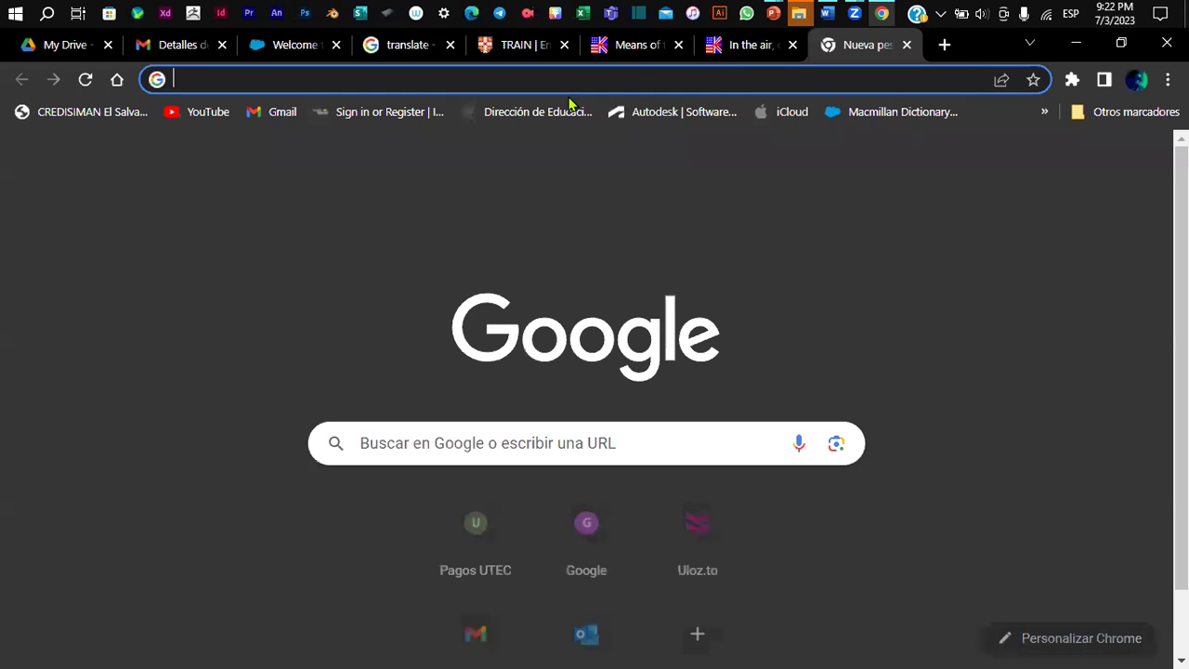
text(glider)
key(Return)
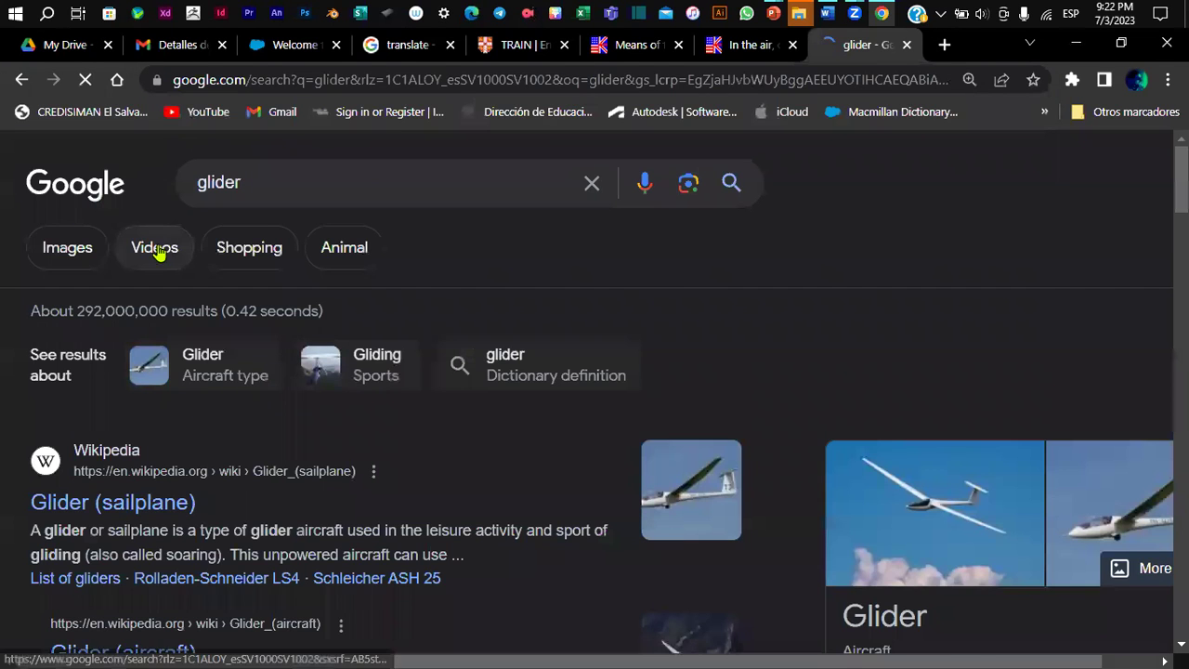
click(67, 248)
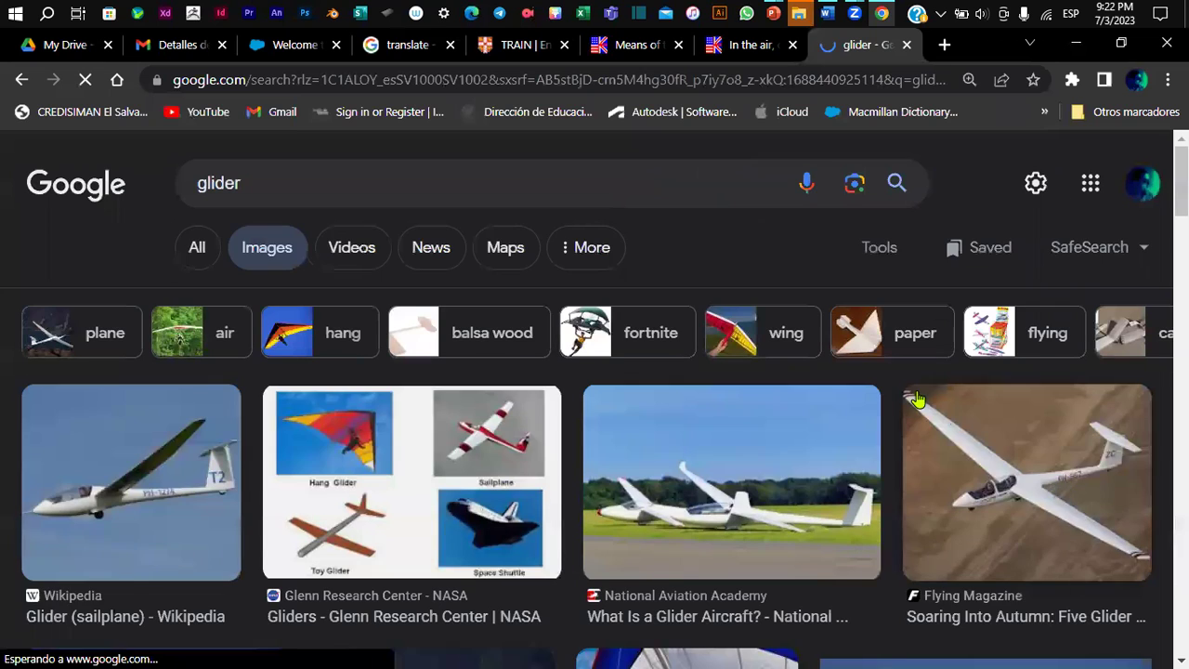
scroll(917, 400, down, 1)
click(155, 414)
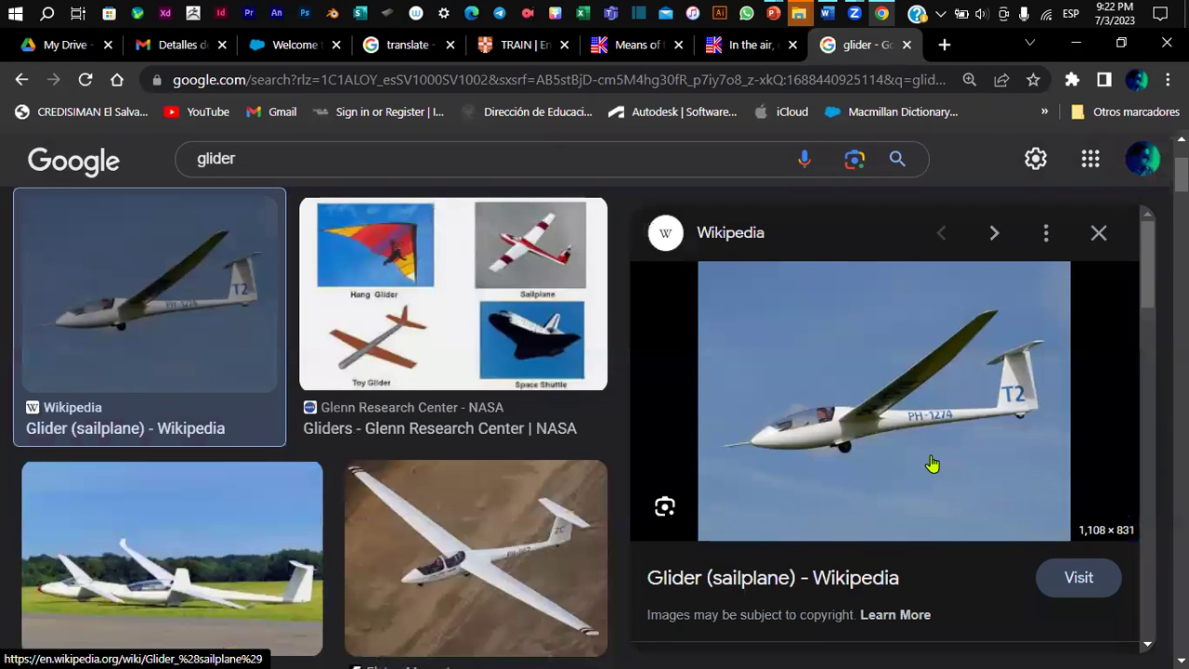
Step: Return to the air, ground and sea exercise and answer item 2, "glider", with "in the air"
click(743, 44)
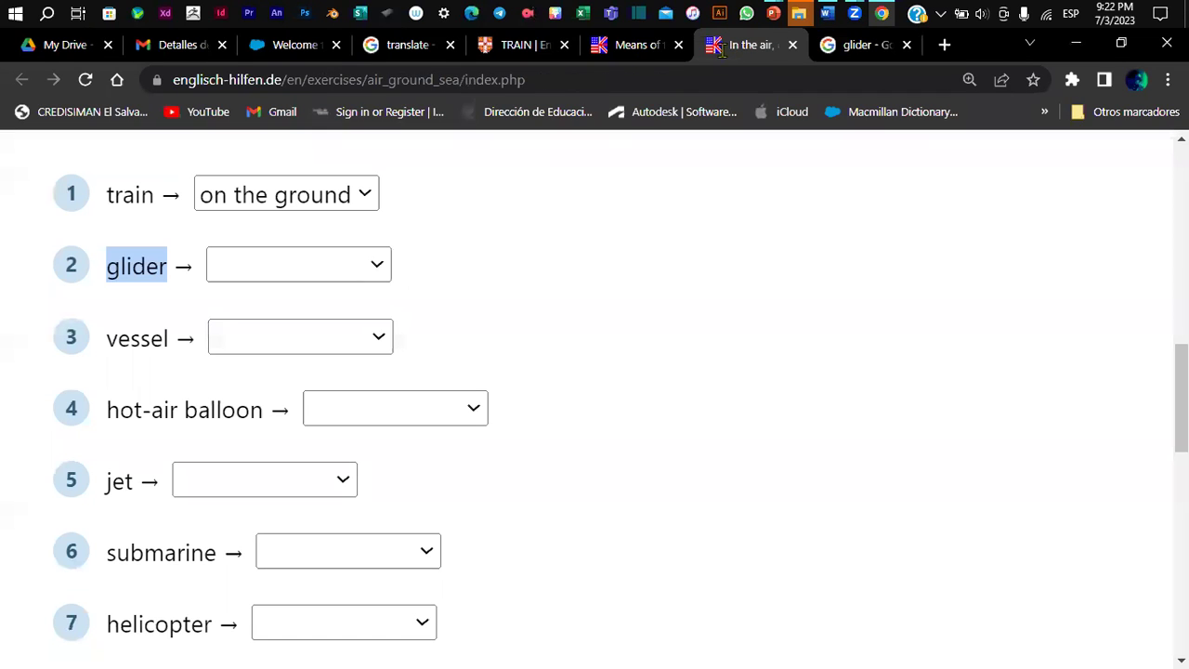
click(351, 269)
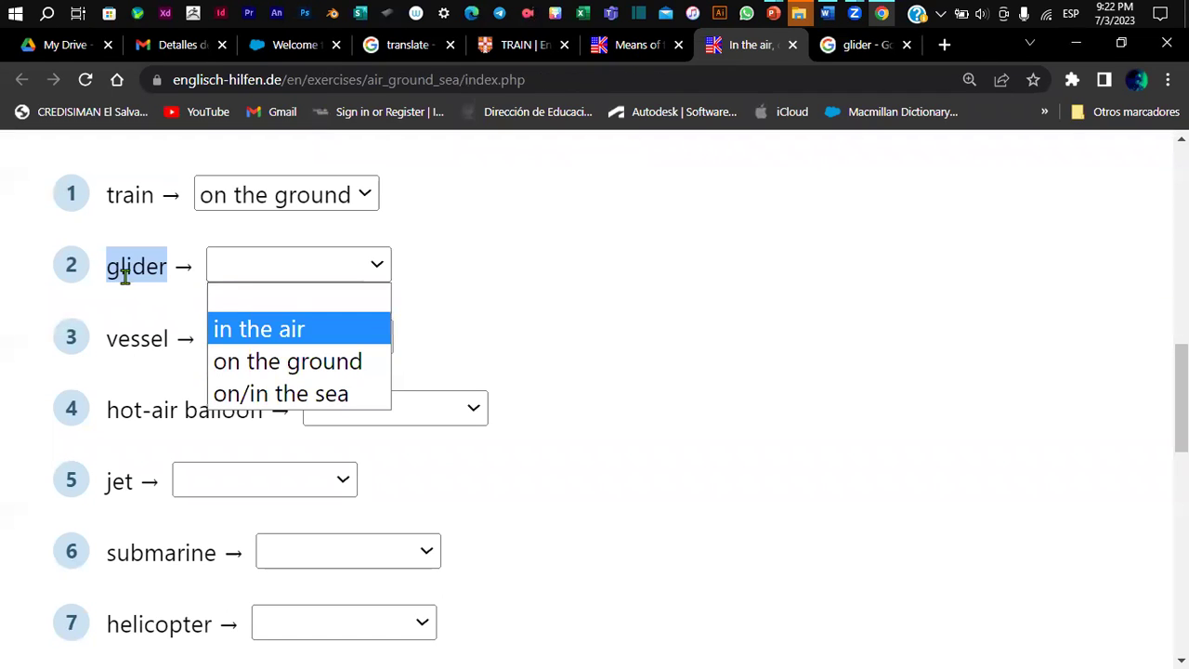
click(325, 345)
click(678, 338)
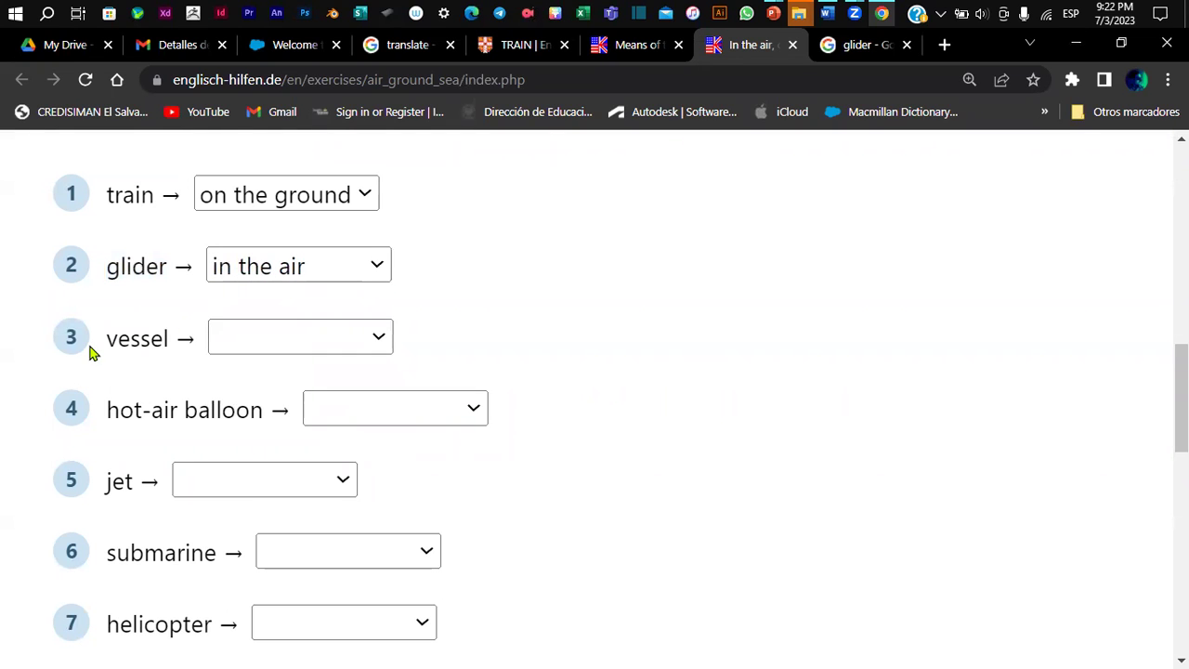
Step: Look over the remaining exercise items down to "tram" and switch back to the PowerPoint transportation slide
scroll(91, 351, down, 1)
scroll(93, 279, down, 2)
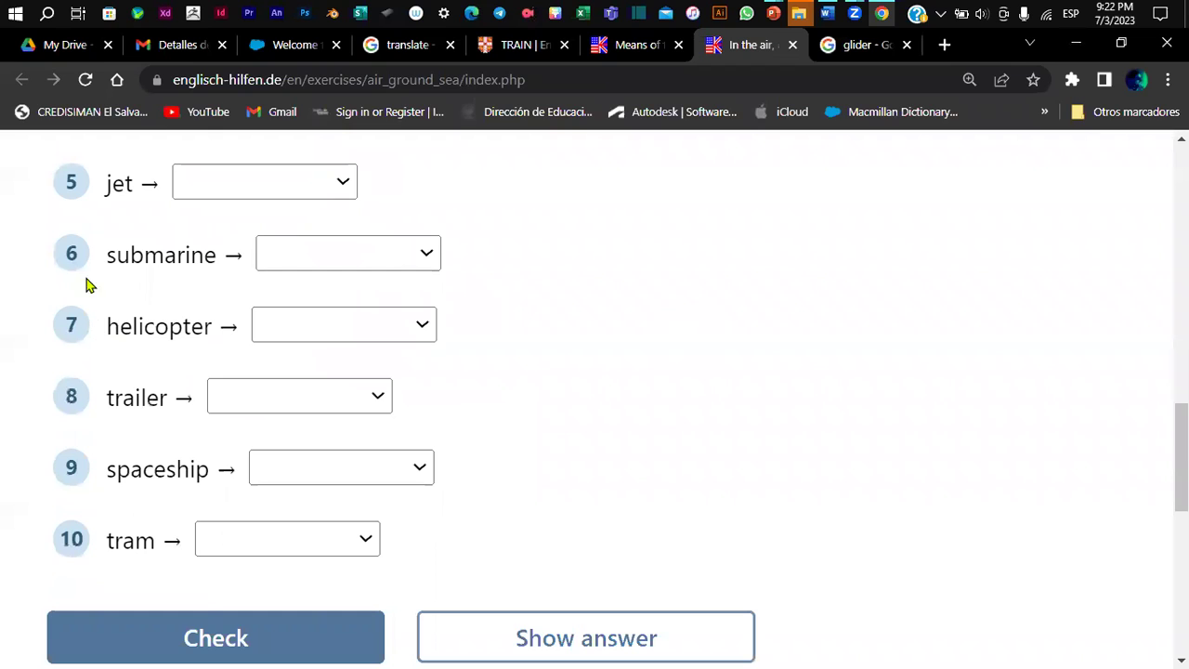
scroll(910, 334, up, 1)
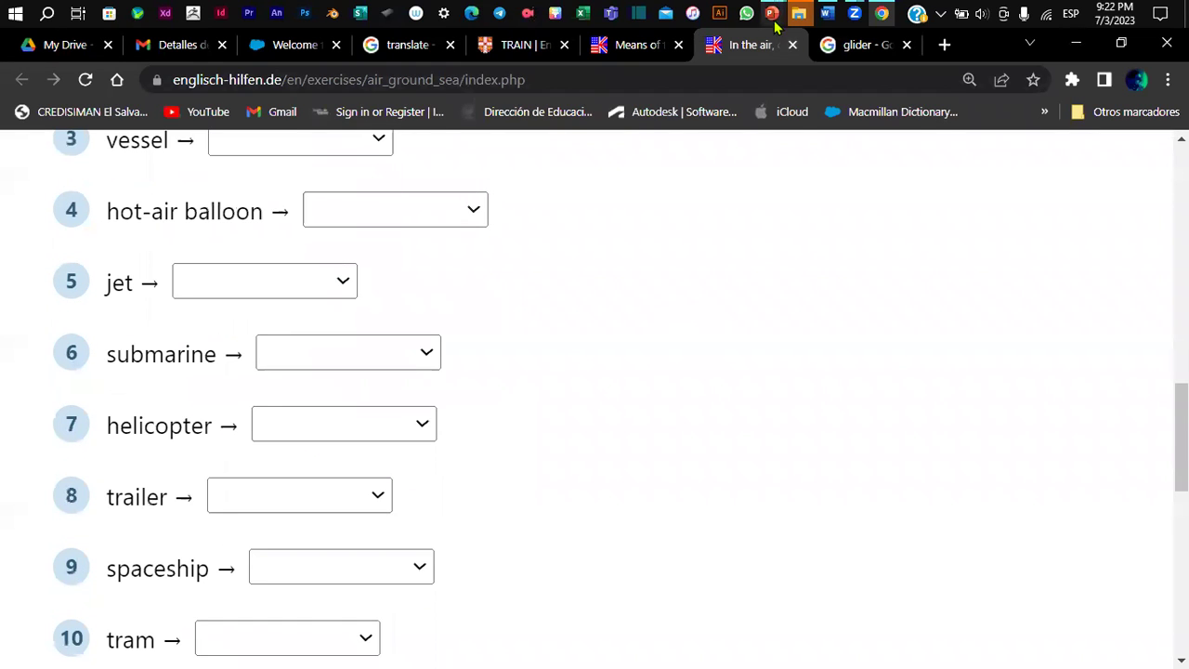
mouse_move(773, 17)
click(807, 99)
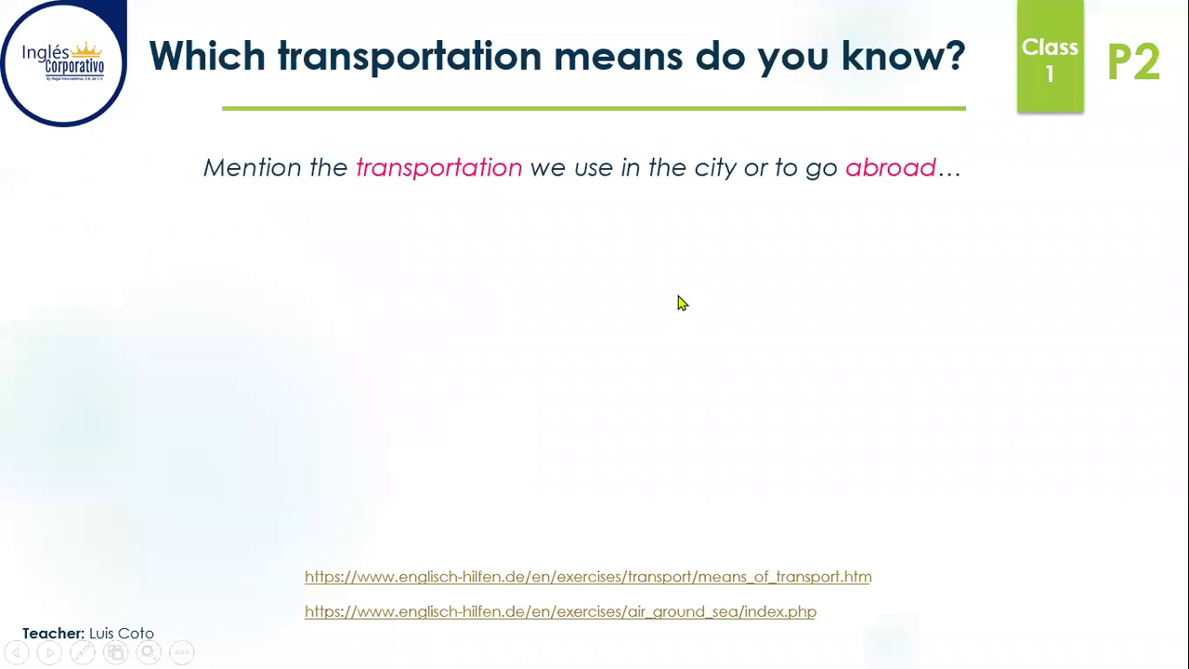